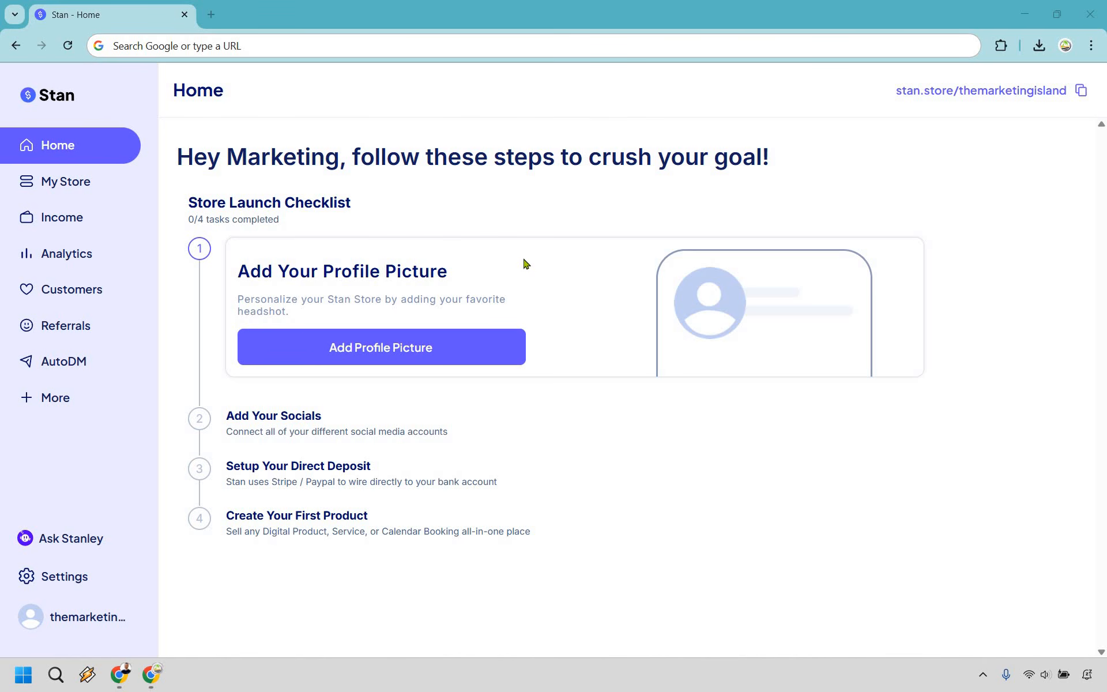
- Upload the palm-tree logo, crop it and confirm it as the store's profile picture
click(362, 350)
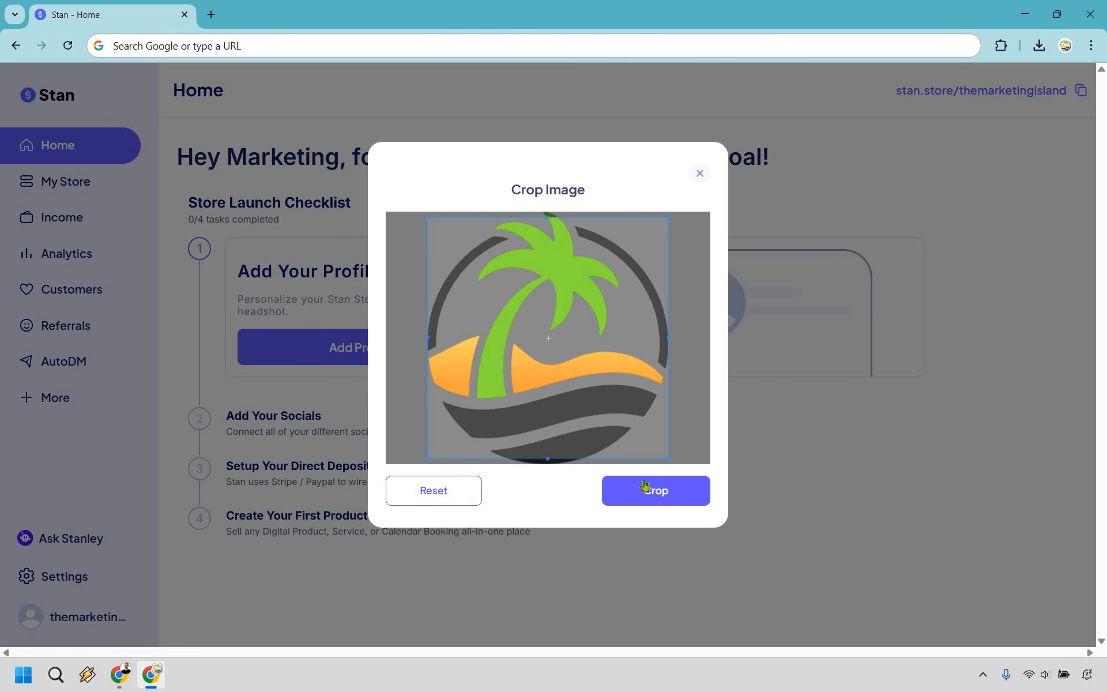
click(662, 498)
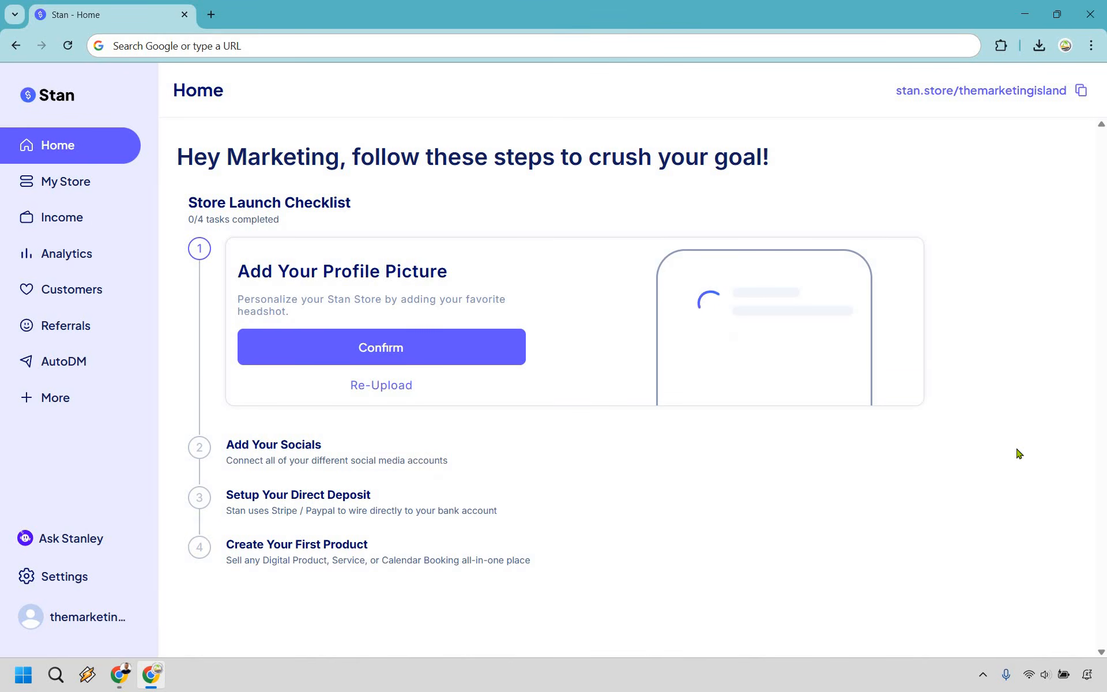
click(447, 345)
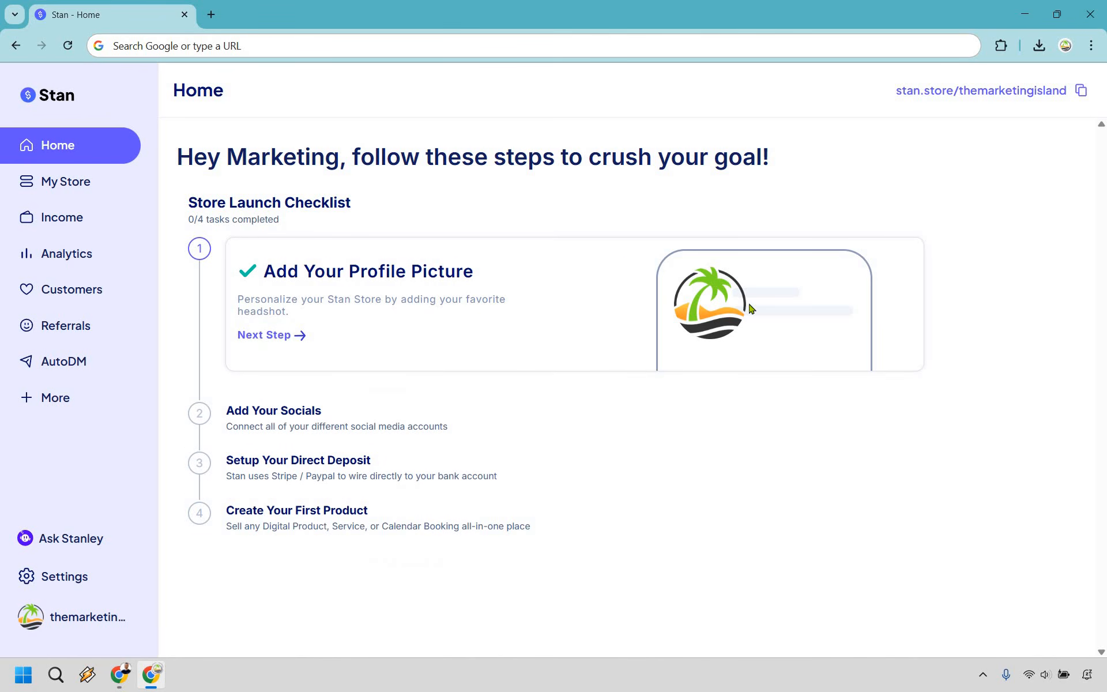
- Enter the bio and the Instagram and TikTok handles, then paste the YouTube channel link
click(276, 336)
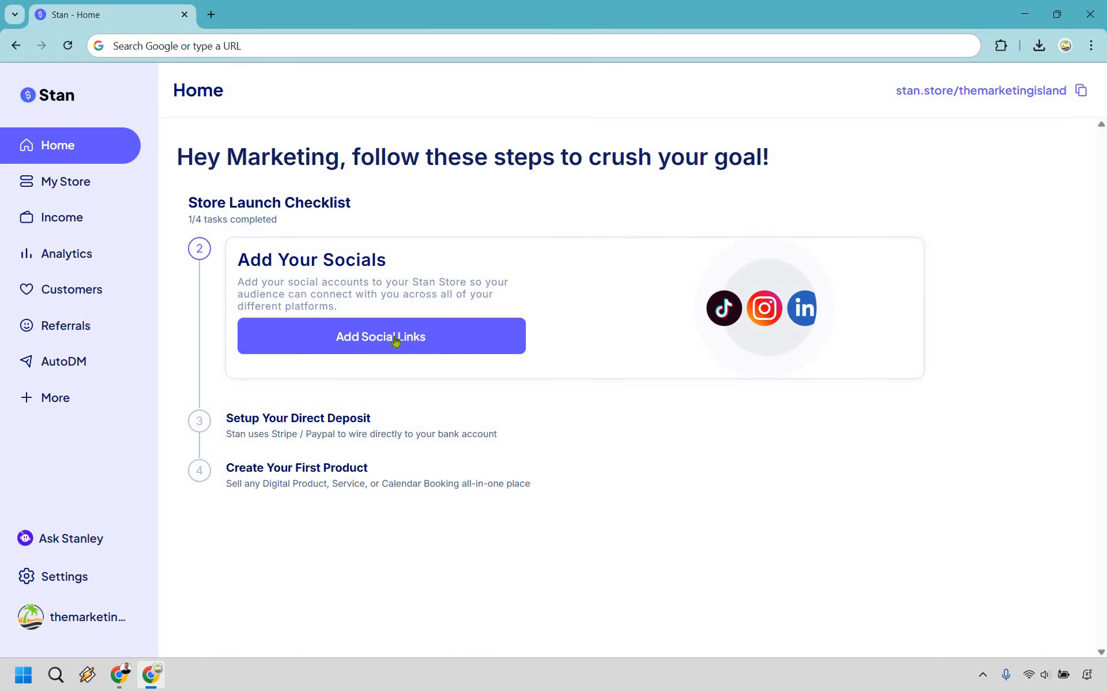
click(486, 324)
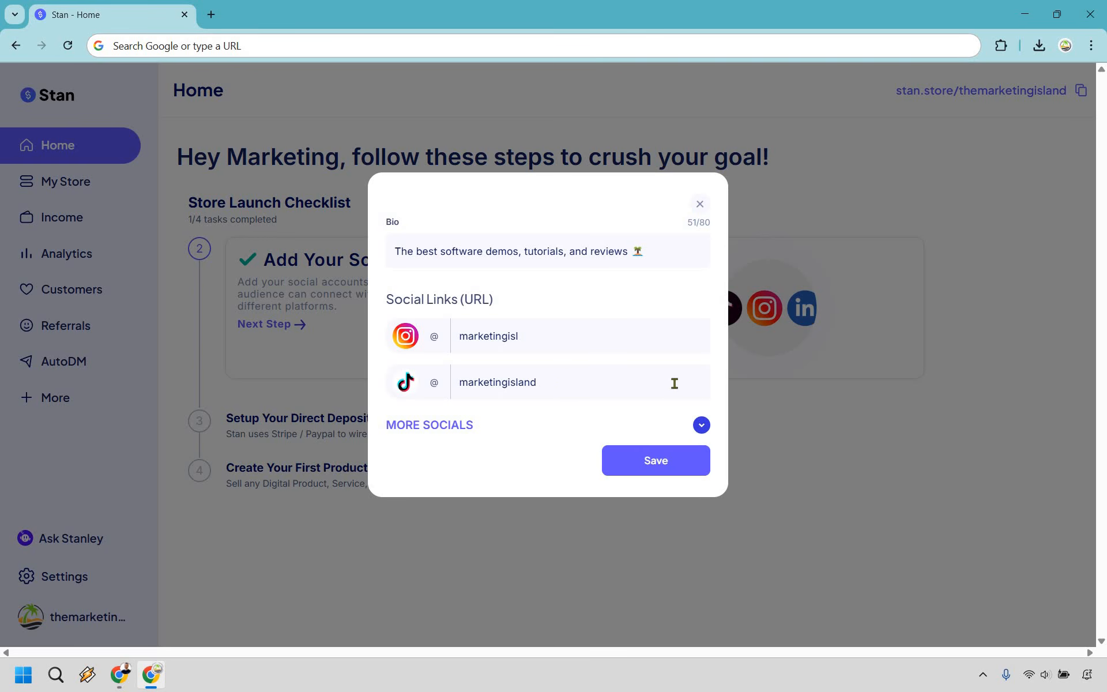
click(703, 426)
scroll(604, 381, down, 1)
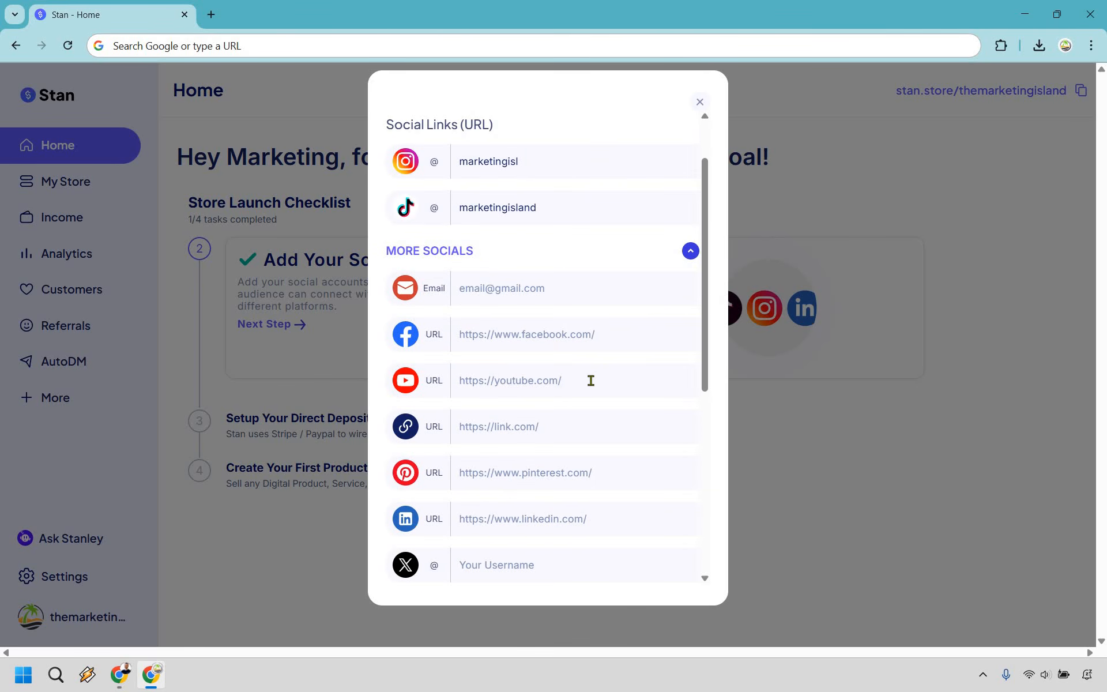
click(581, 381)
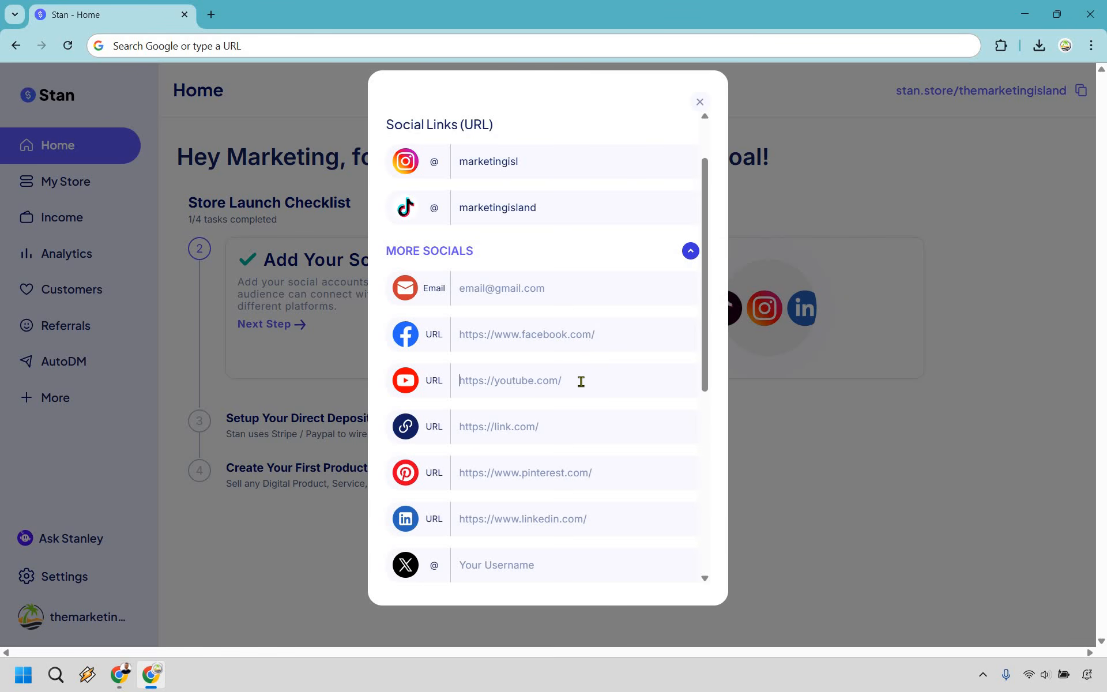
text(https://www.youtube.com/@MarketingIsland)
- Review the extra social platforms list and save the bio and social links
click(644, 248)
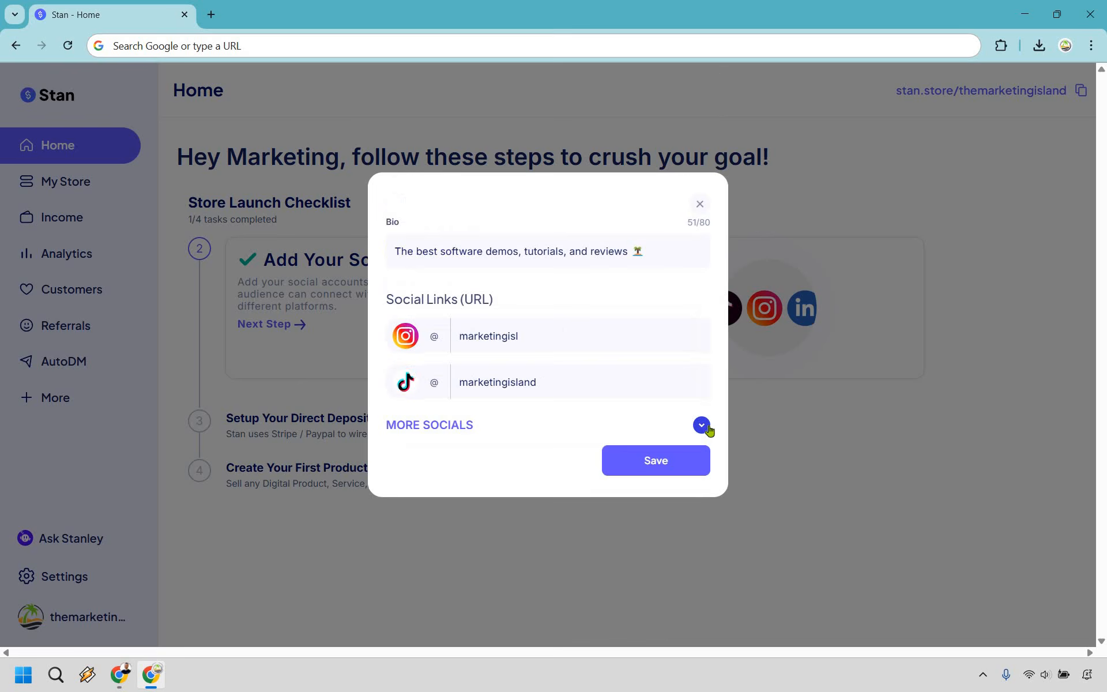
click(667, 437)
scroll(593, 472, down, 7)
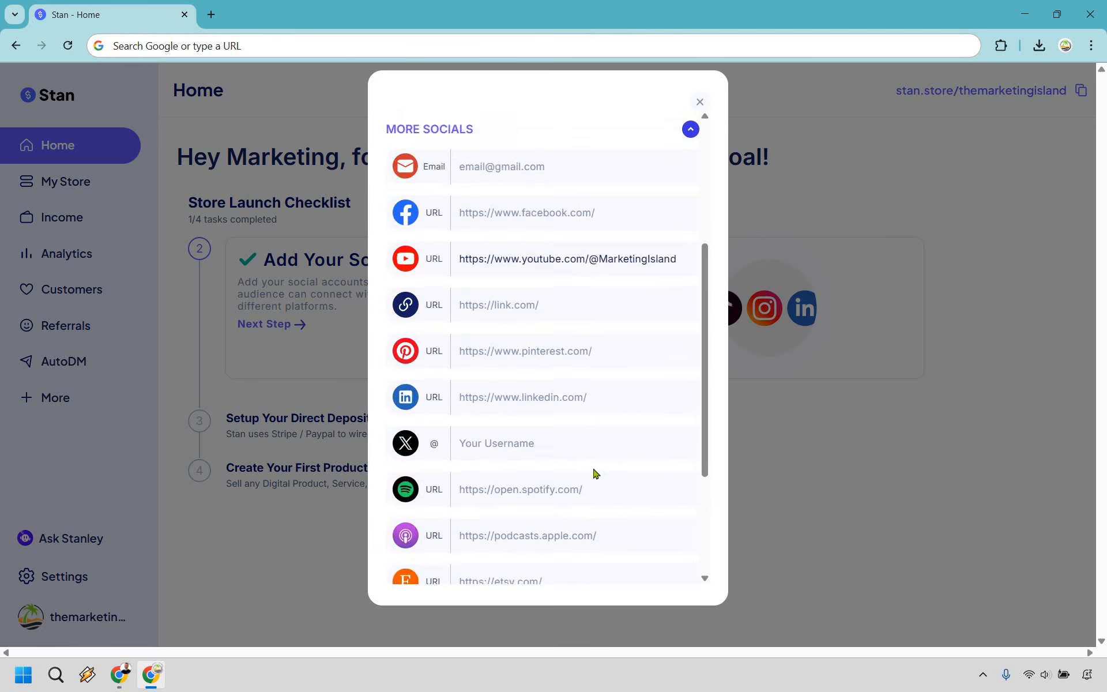
scroll(586, 440, up, 10)
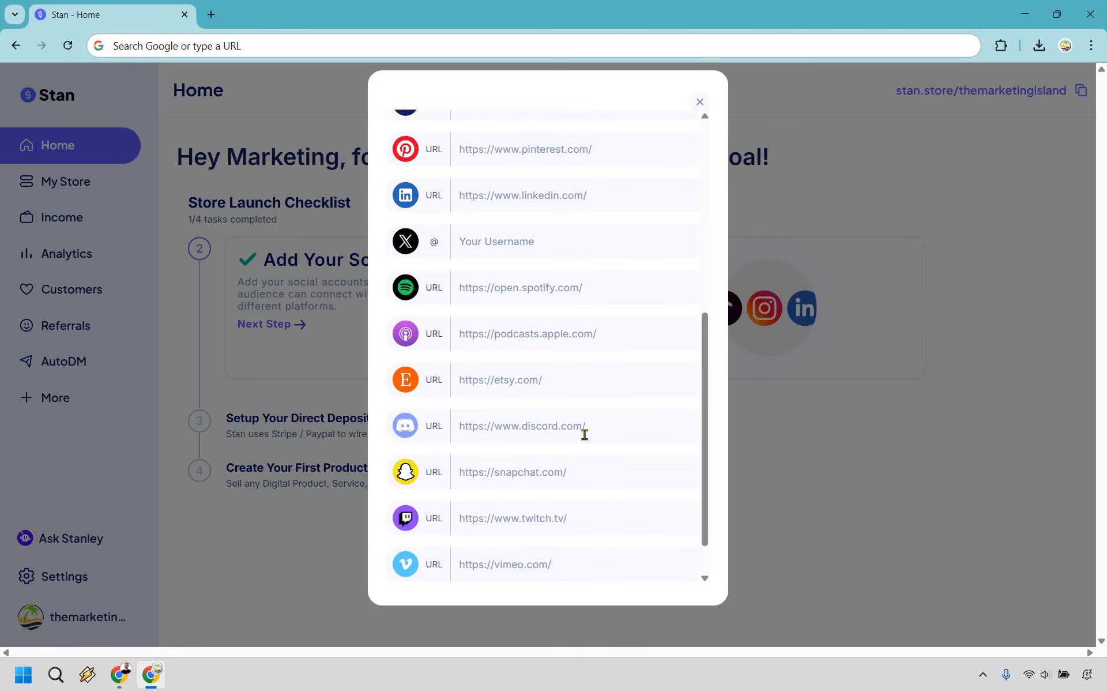
scroll(645, 338, up, 2)
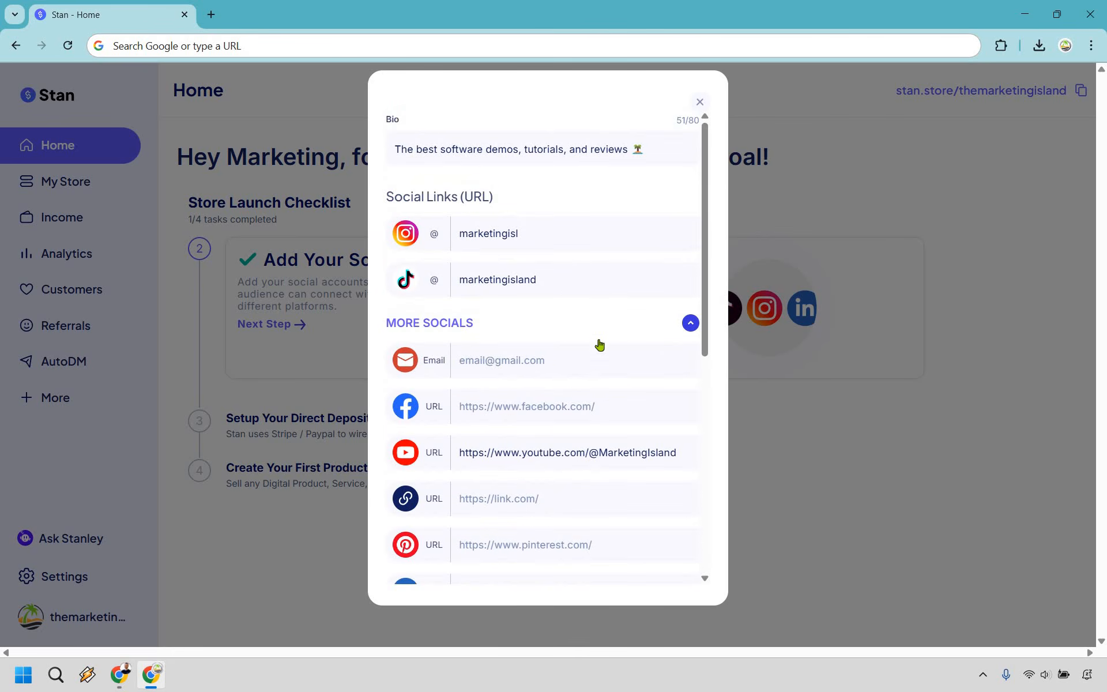
click(685, 323)
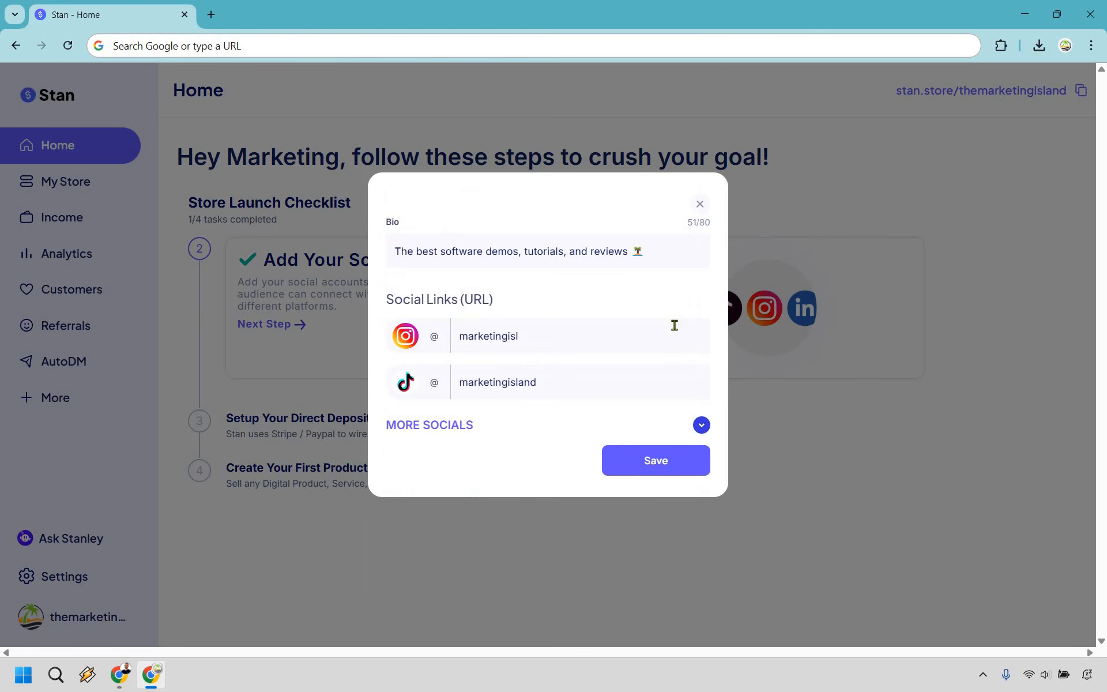
click(658, 461)
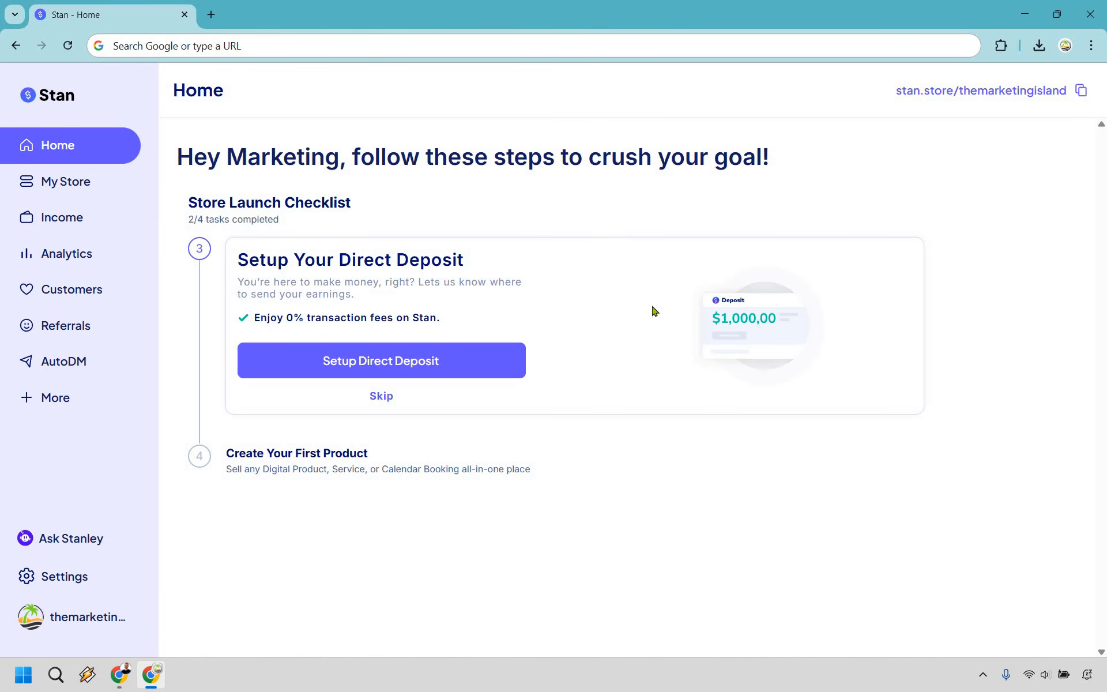
- View the Stripe direct deposit setup, close it, and skip the Direct Deposit step
click(478, 360)
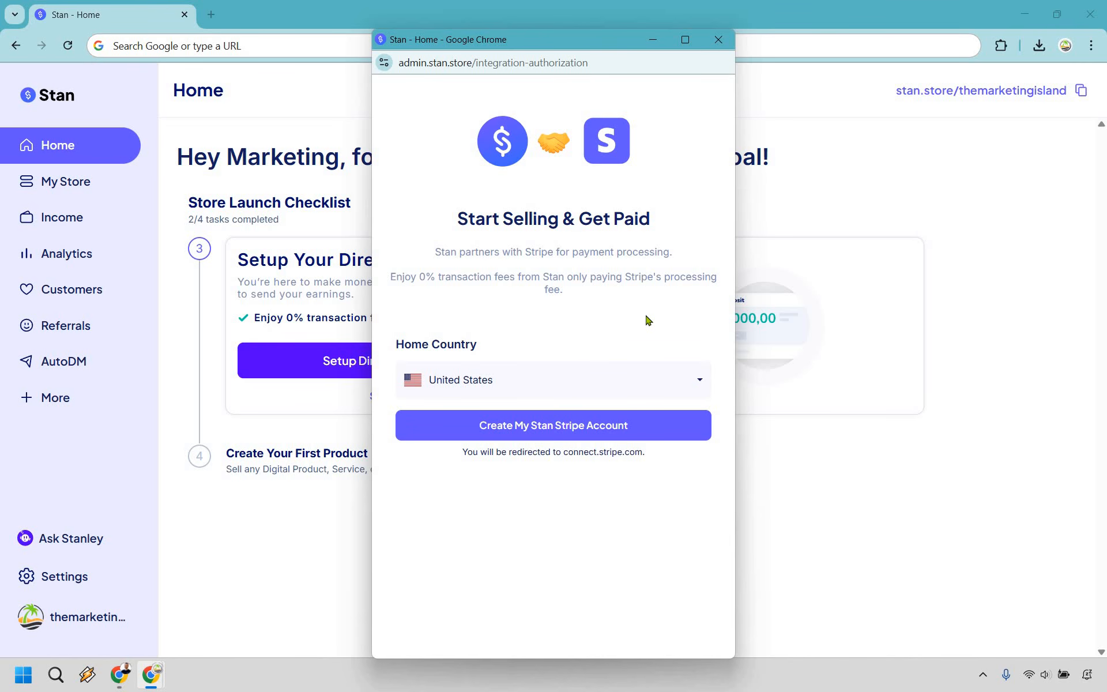
click(719, 39)
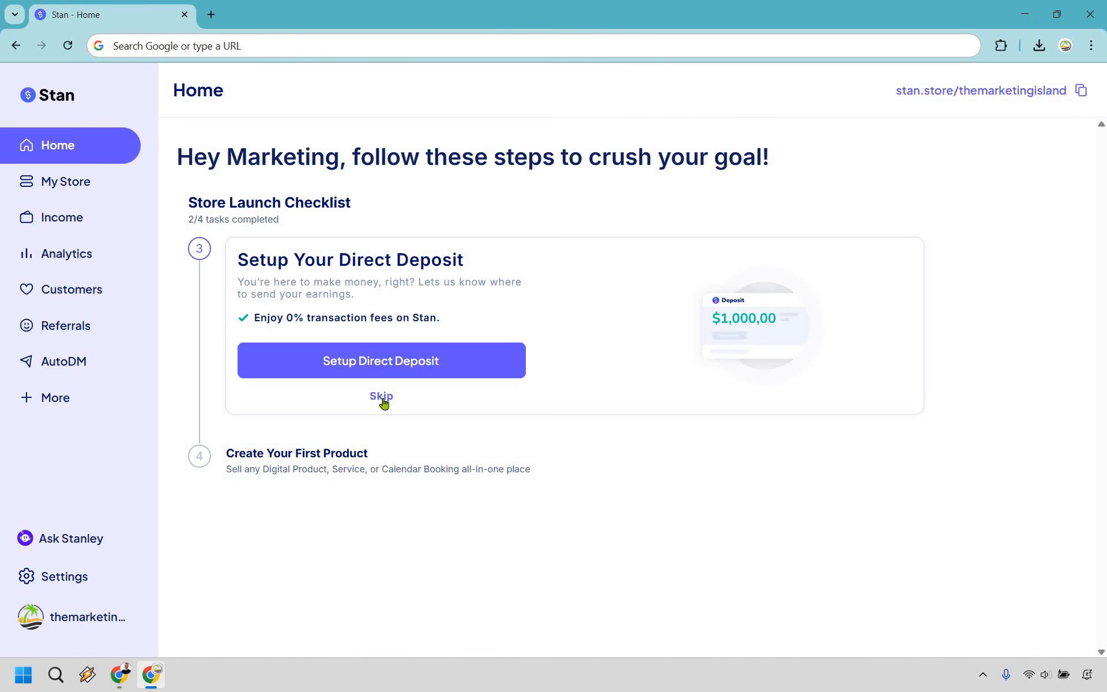
click(382, 398)
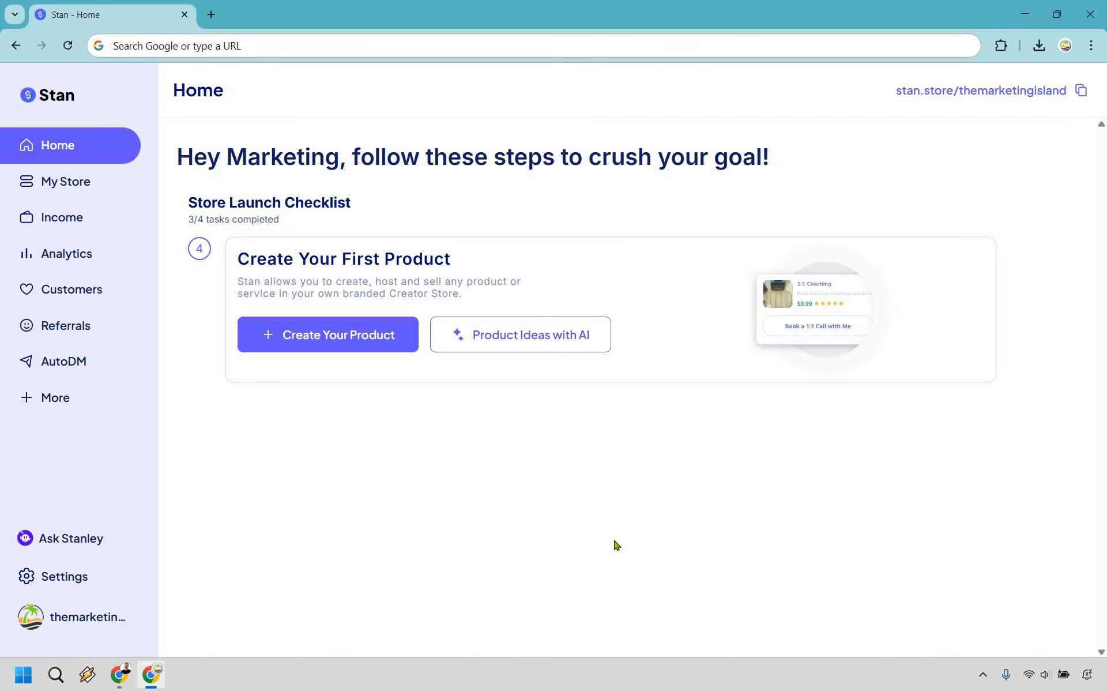
- Create the first product and choose Digital Product as its type
click(308, 346)
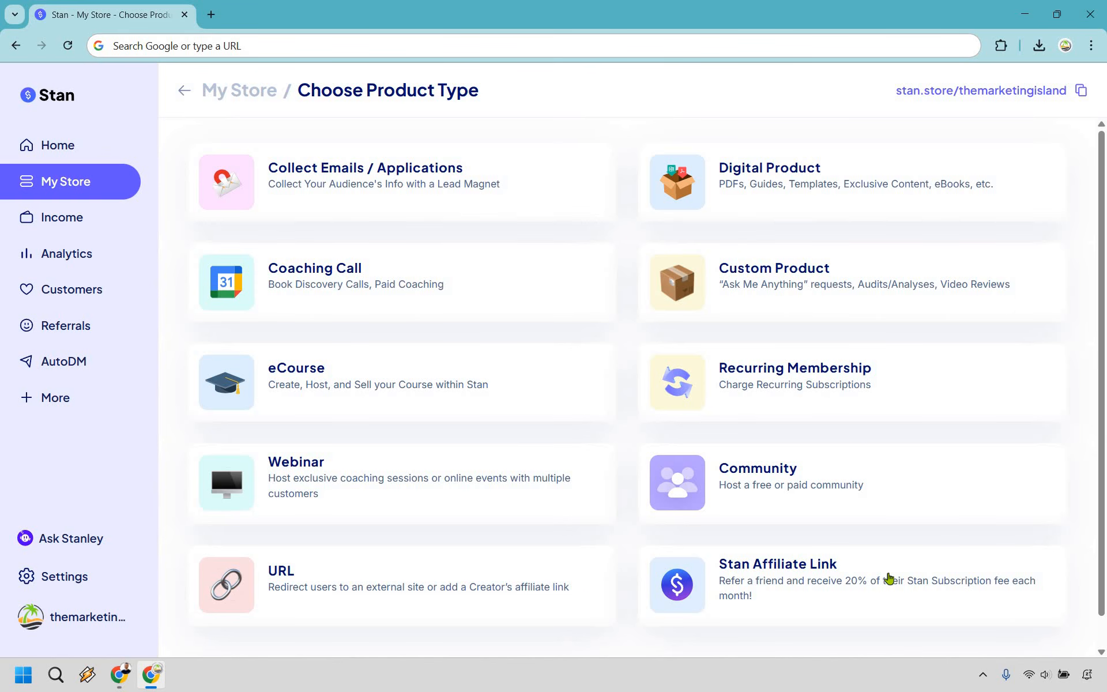
click(808, 180)
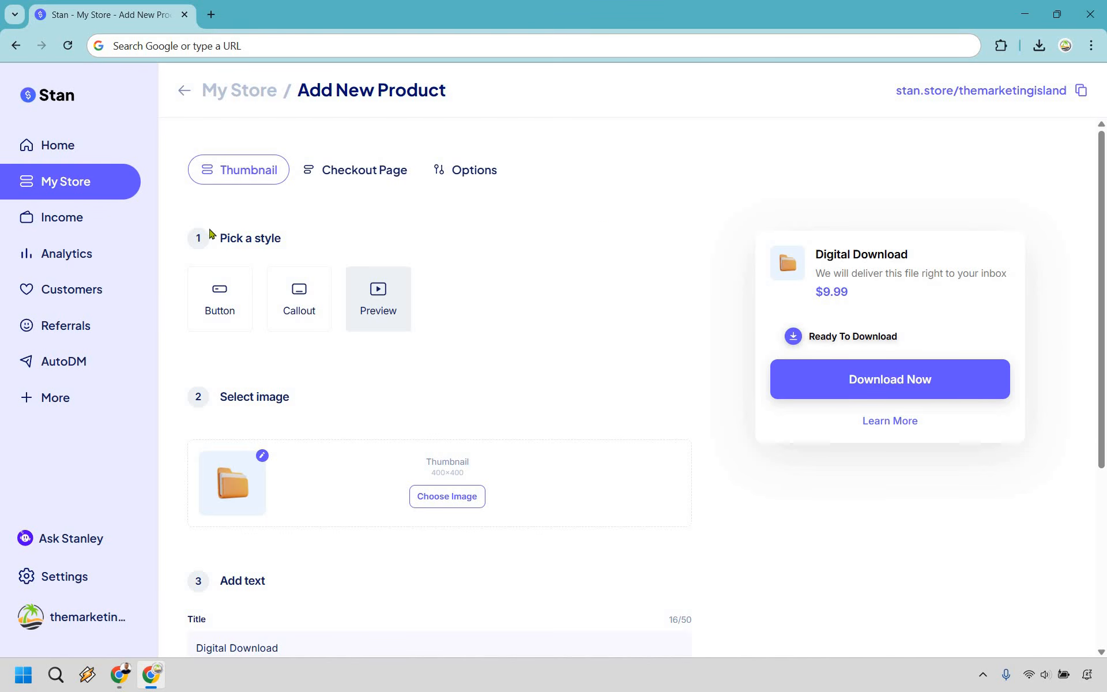
- Compare the Button, Callout and Preview thumbnail styles, leaving the Digital Download in Callout style
scroll(689, 233, down, 5)
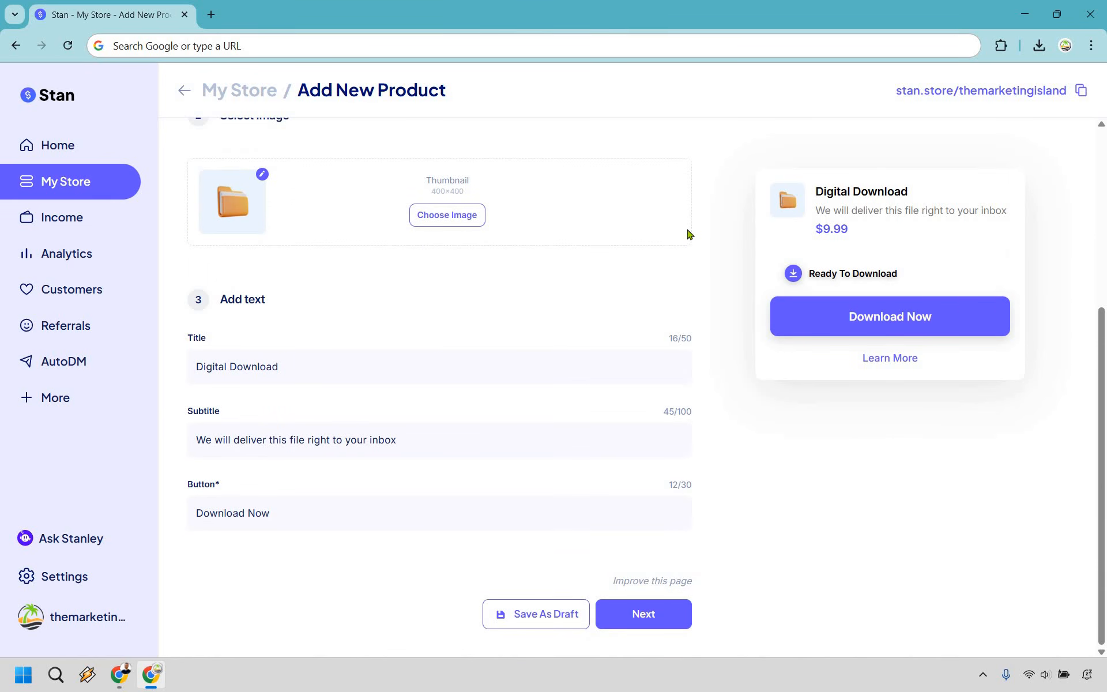
scroll(690, 234, up, 5)
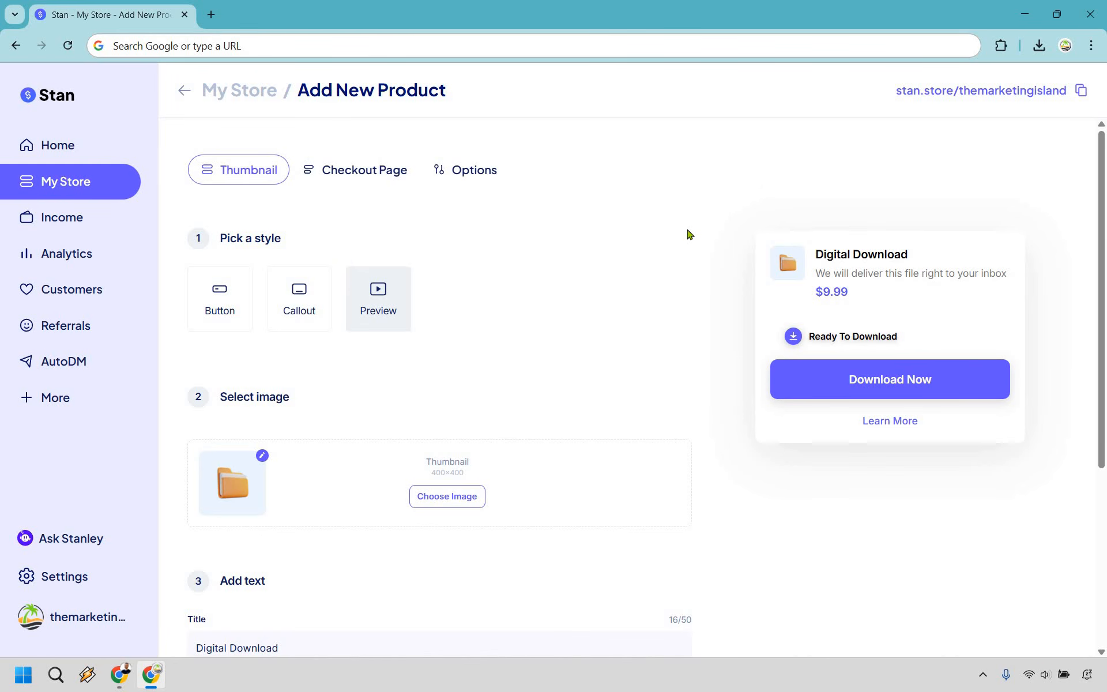
click(226, 284)
click(293, 297)
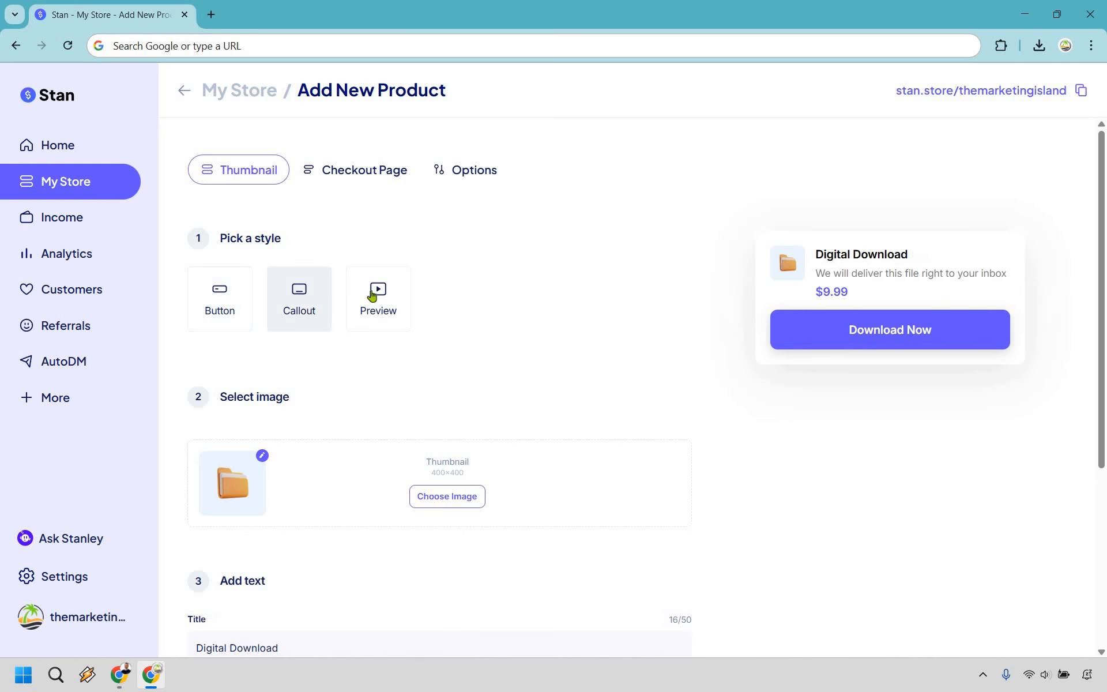
click(378, 295)
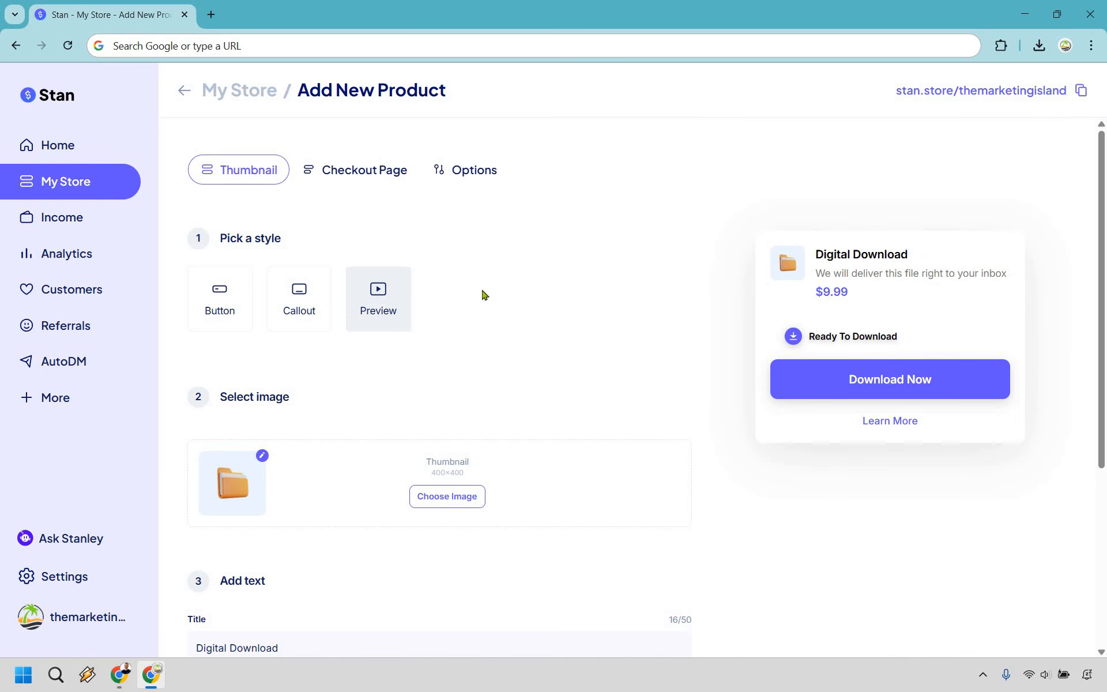
click(309, 305)
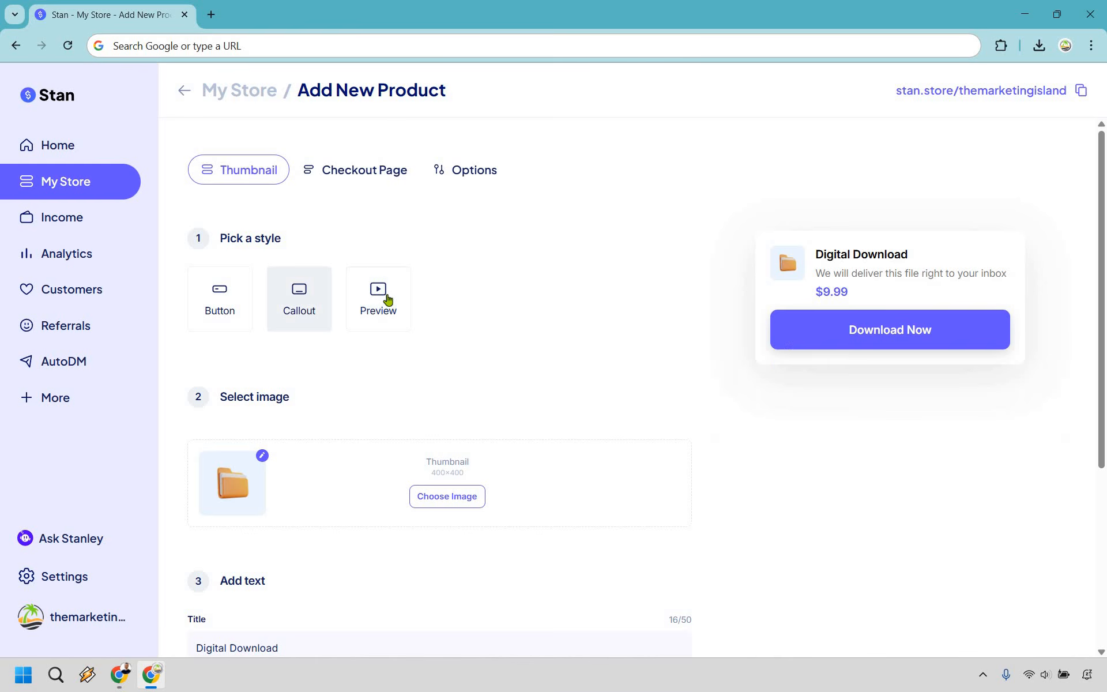
click(387, 299)
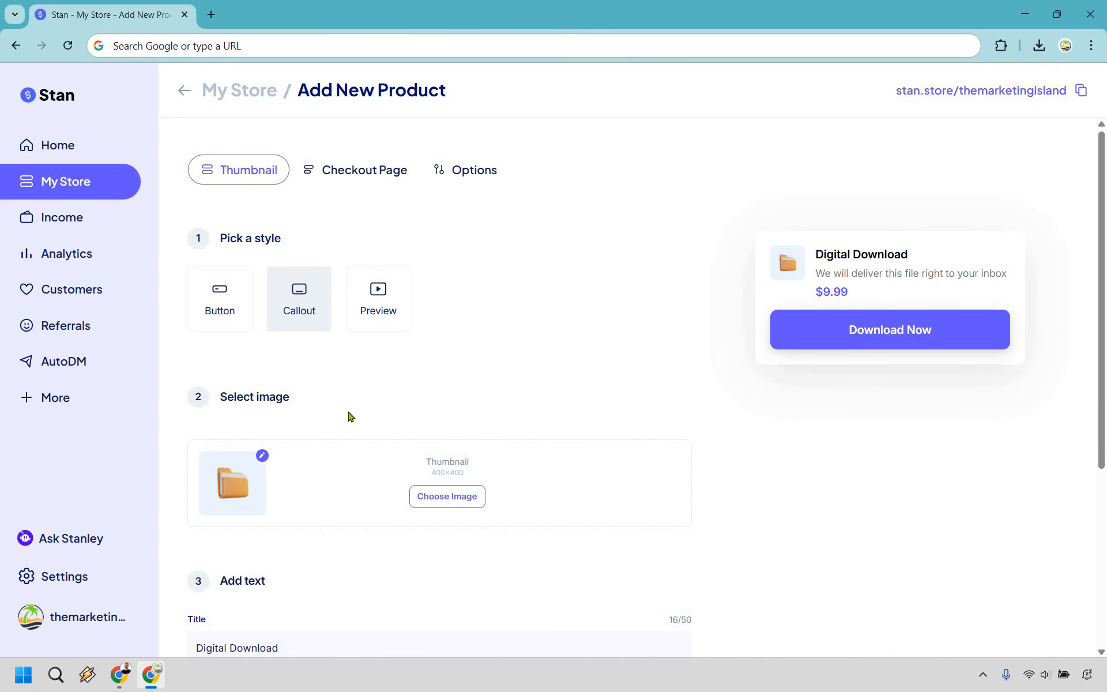
scroll(349, 415, down, 1)
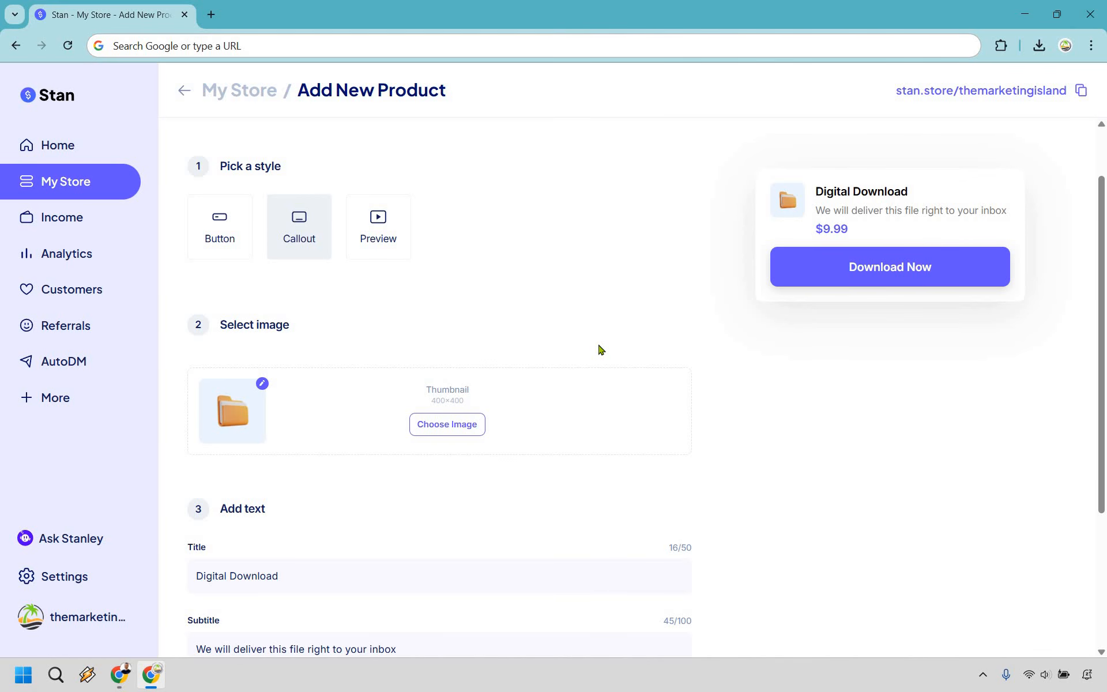
scroll(600, 349, down, 3)
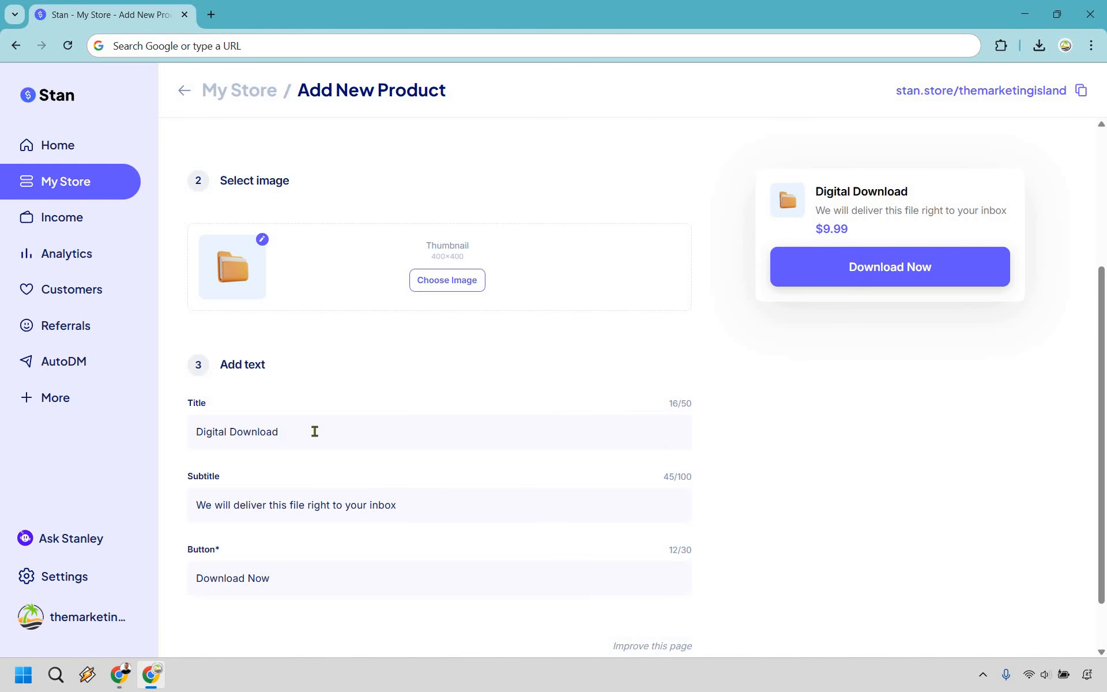
- Rename the product title to The Marketing Island Traffic Method
key(ctrl+shift+Left)
key(ctrl+shift+Left)
text(The Marketing Island Traffic Method)
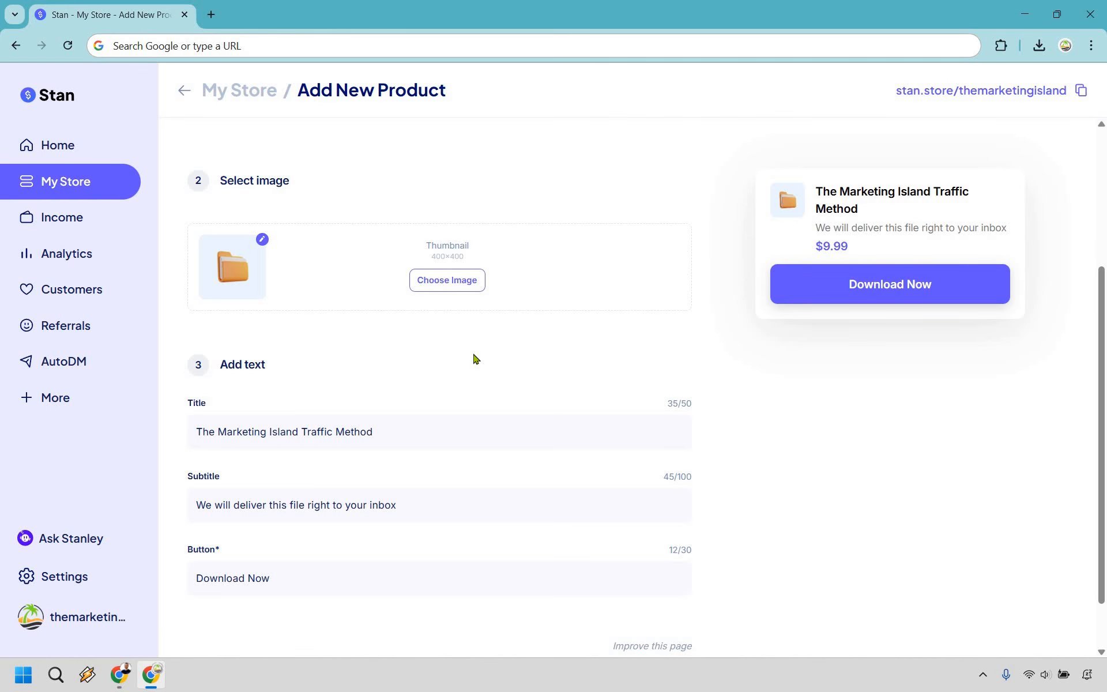
scroll(474, 354, down, 1)
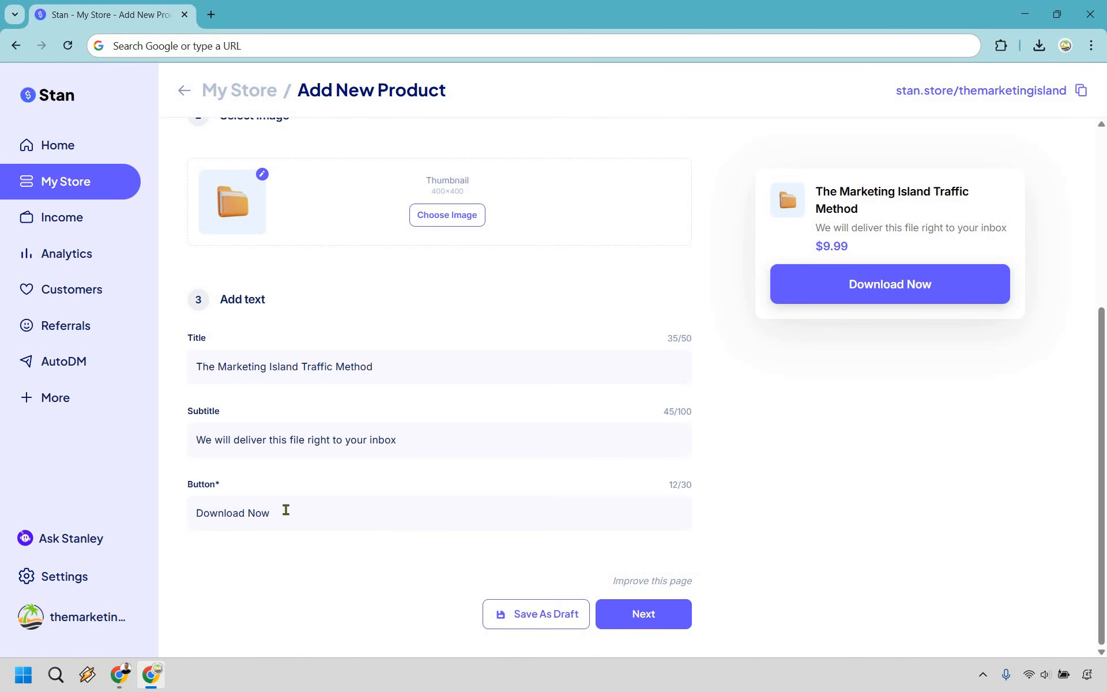
- Change the button label to 'Buy Now' and continue to the Checkout Page step
key(ctrl+shift+Left)
key(ctrl+shift+Left)
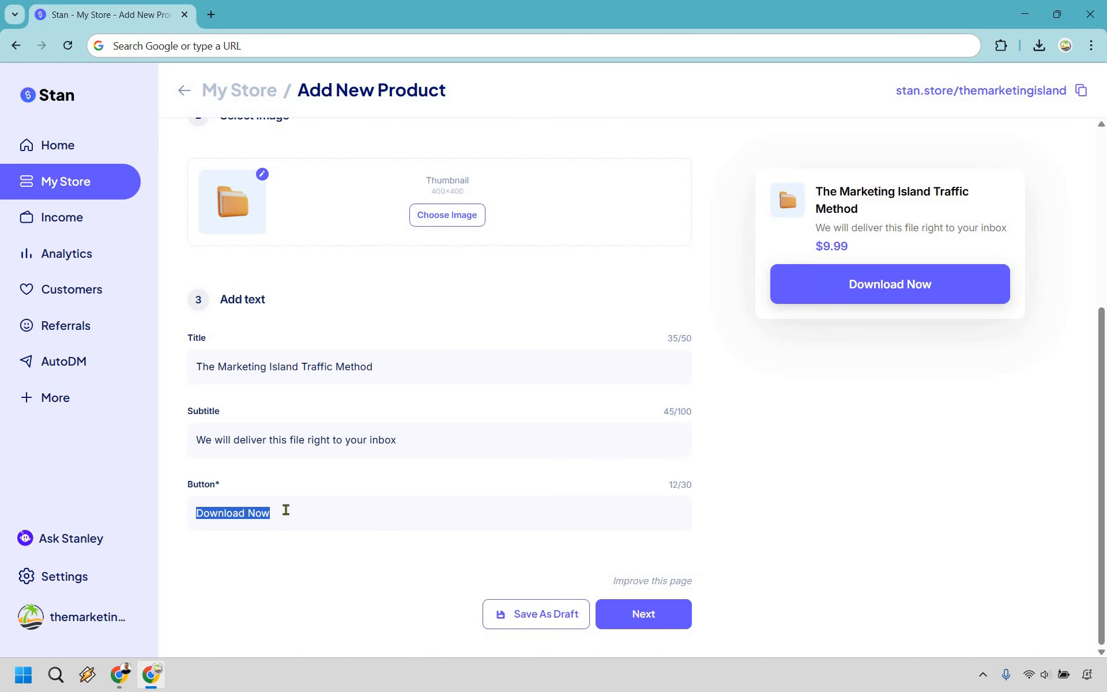
text(Buy Now)
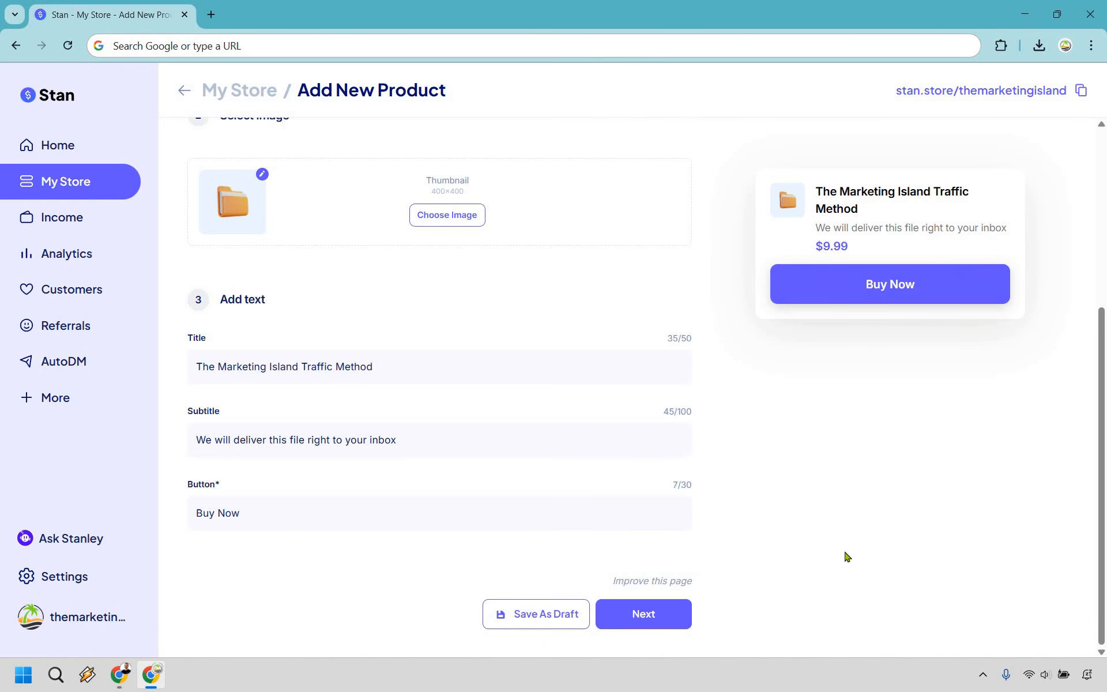
scroll(846, 548, up, 5)
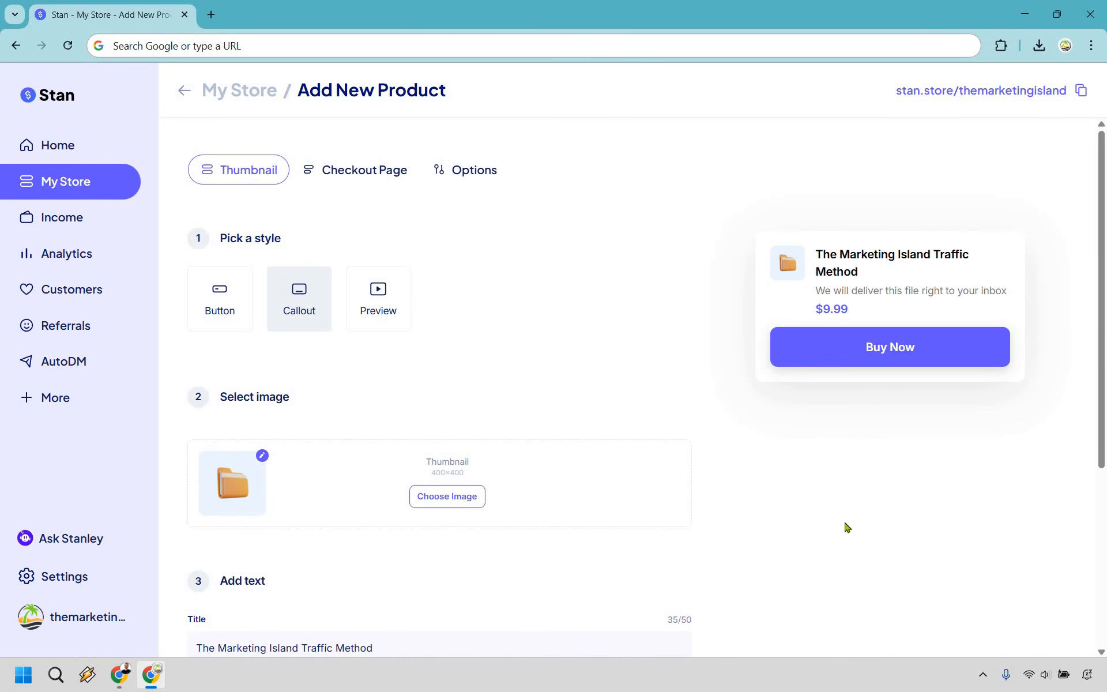
scroll(803, 559, down, 5)
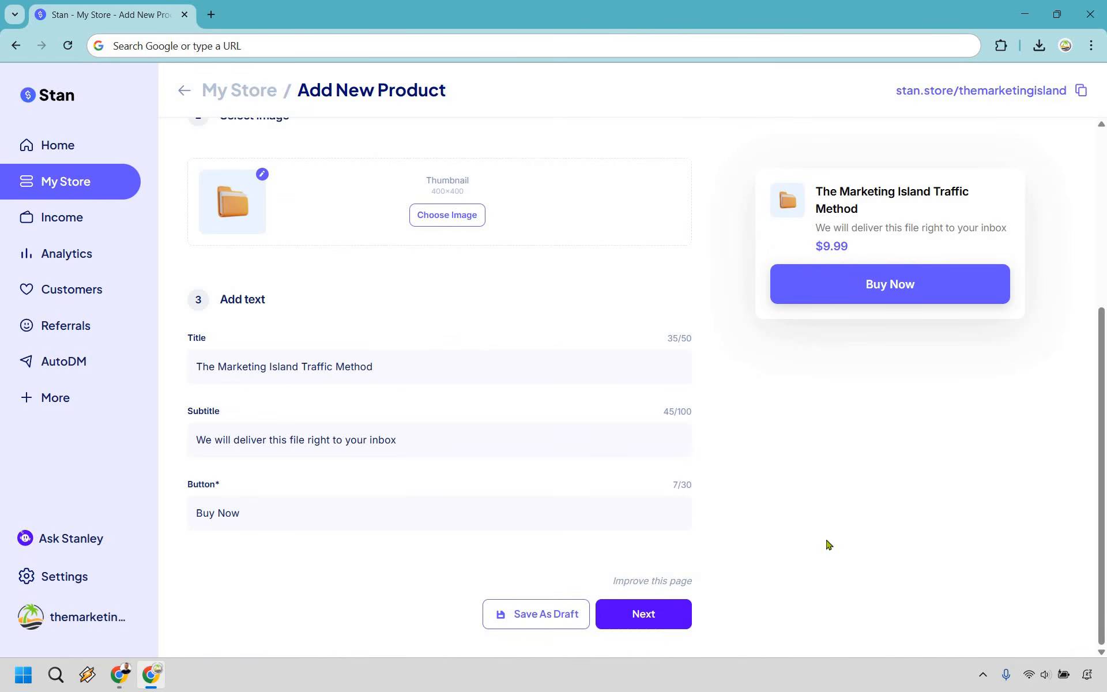
click(653, 611)
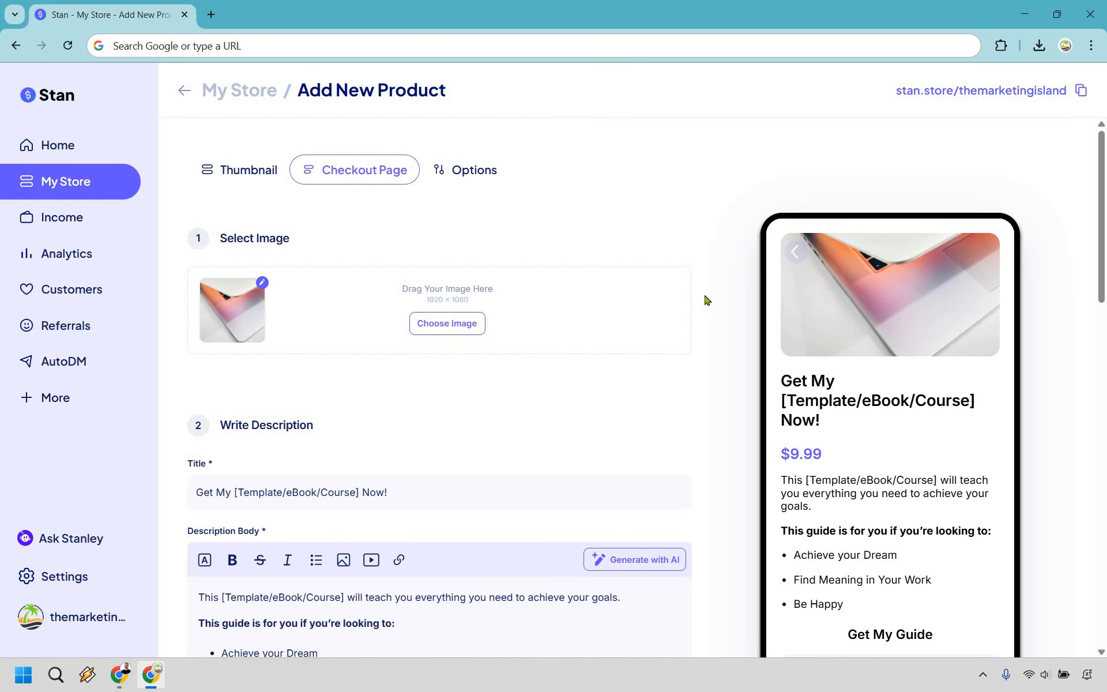
scroll(724, 280, down, 2)
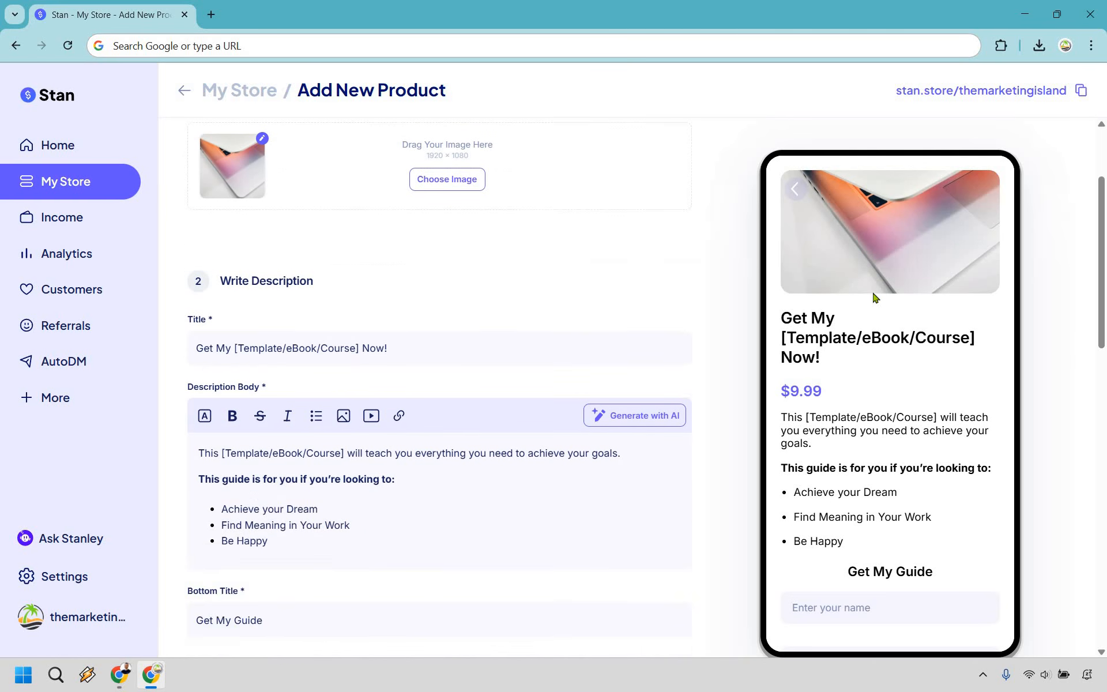
scroll(879, 300, up, 1)
scroll(880, 299, down, 3)
scroll(879, 299, up, 3)
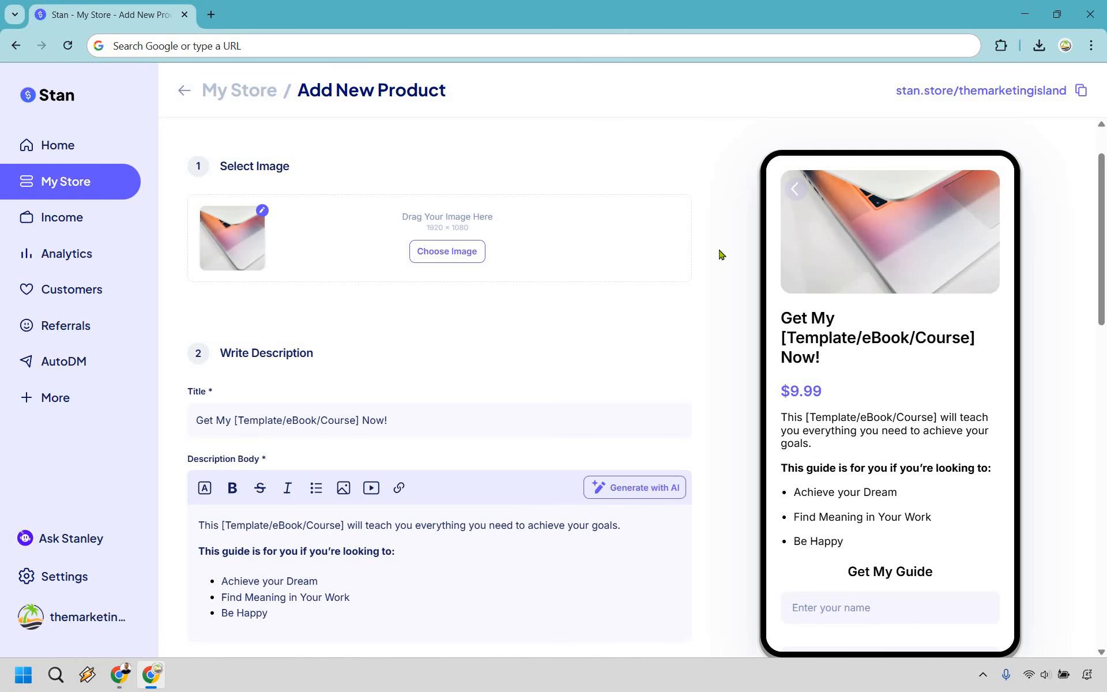
scroll(719, 255, down, 1)
scroll(449, 432, down, 1)
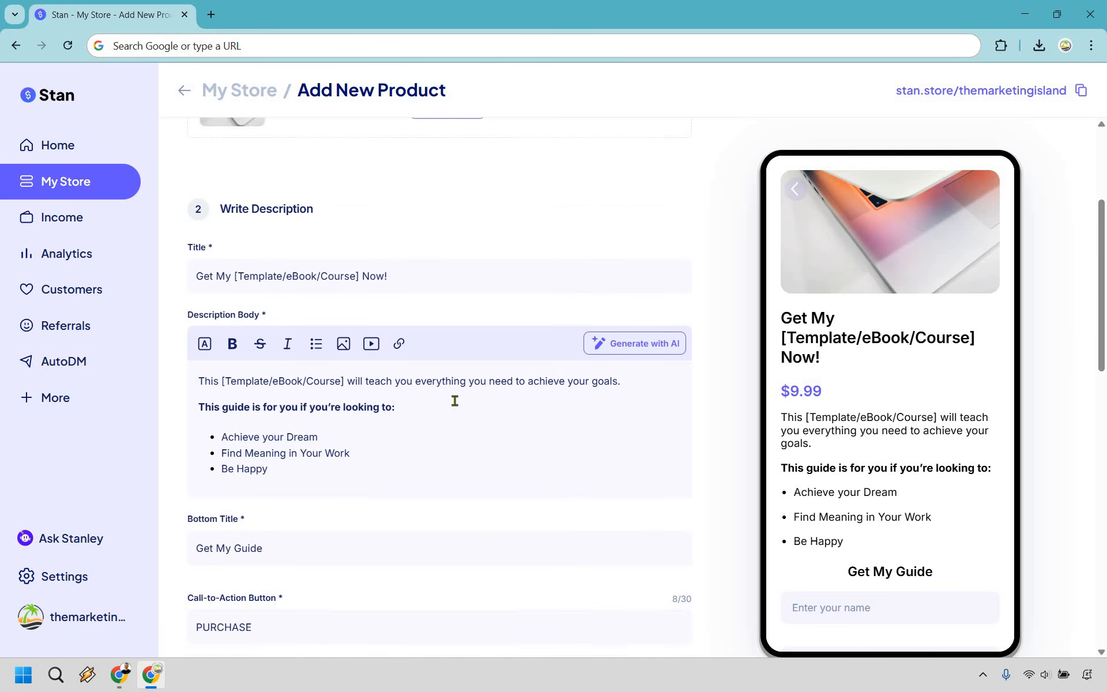
scroll(457, 375, down, 1)
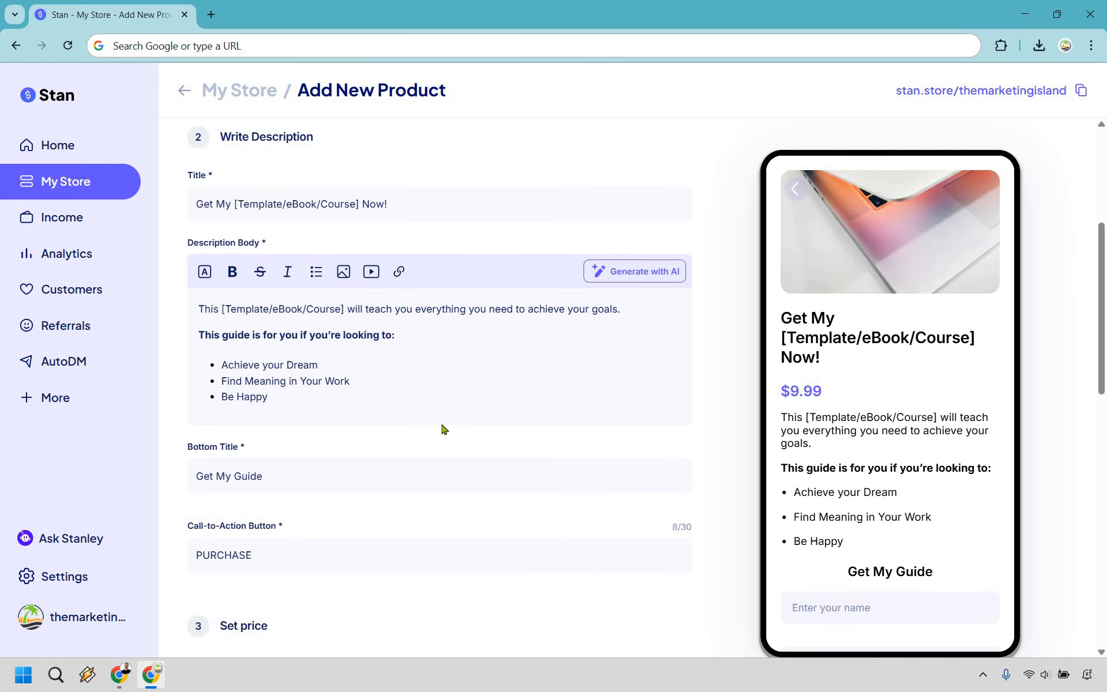
scroll(447, 372, up, 3)
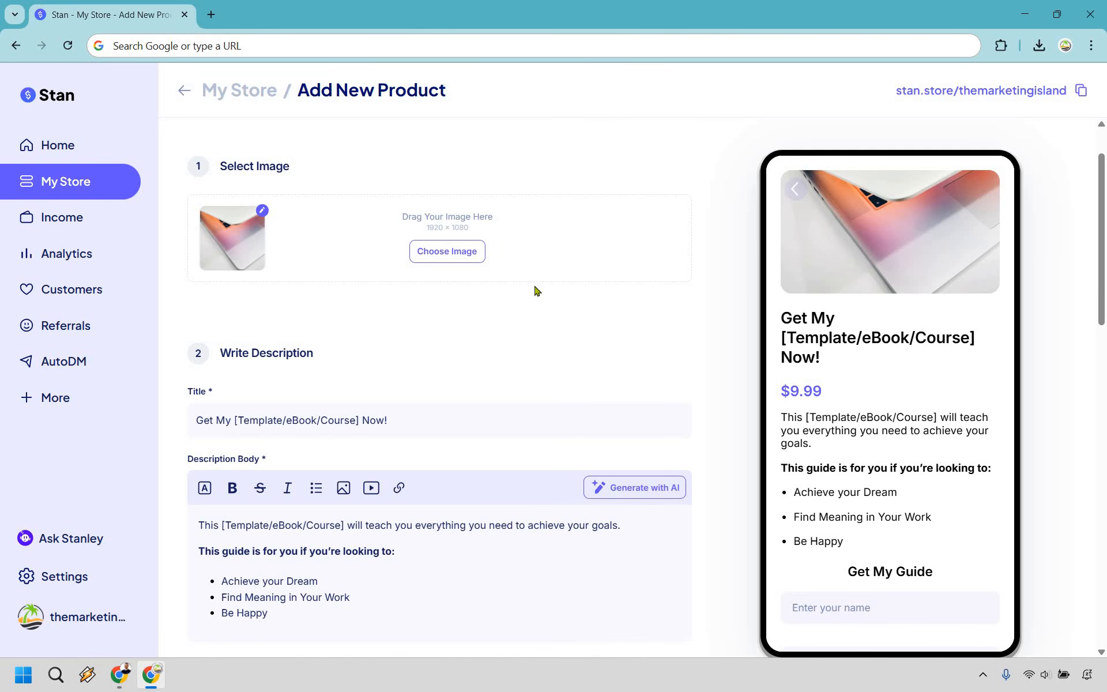
scroll(242, 371, down, 1)
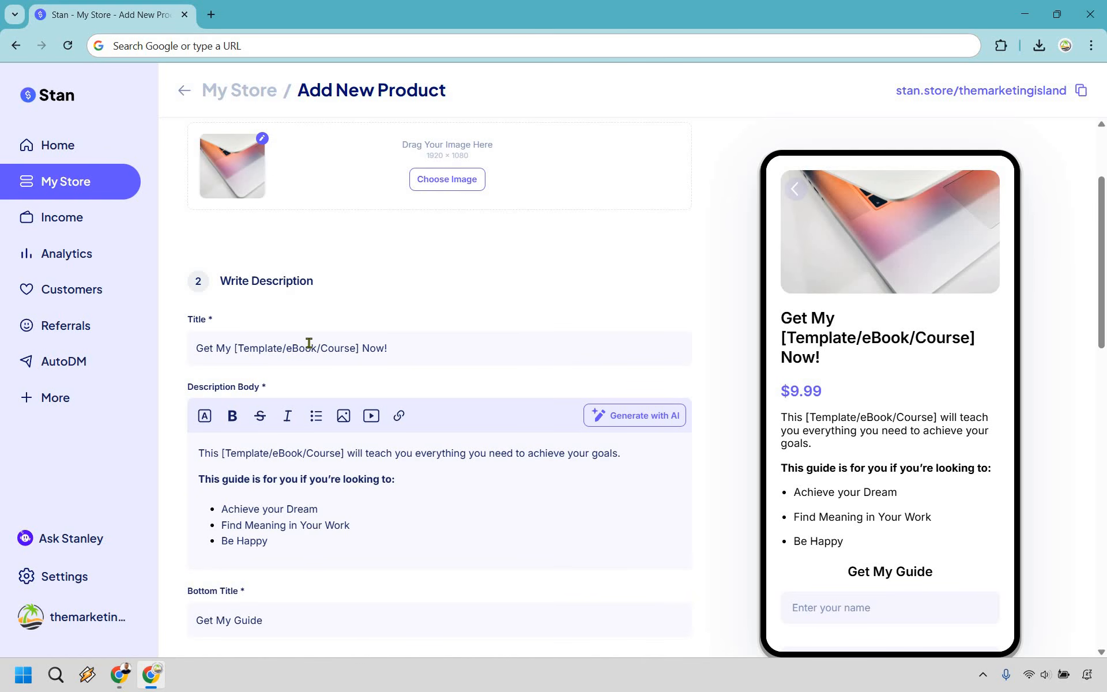
- Replace the [Template/eBook/Course] title placeholder with 'Marketing Island Traffic Method eBook'
drag(235, 346, 360, 345)
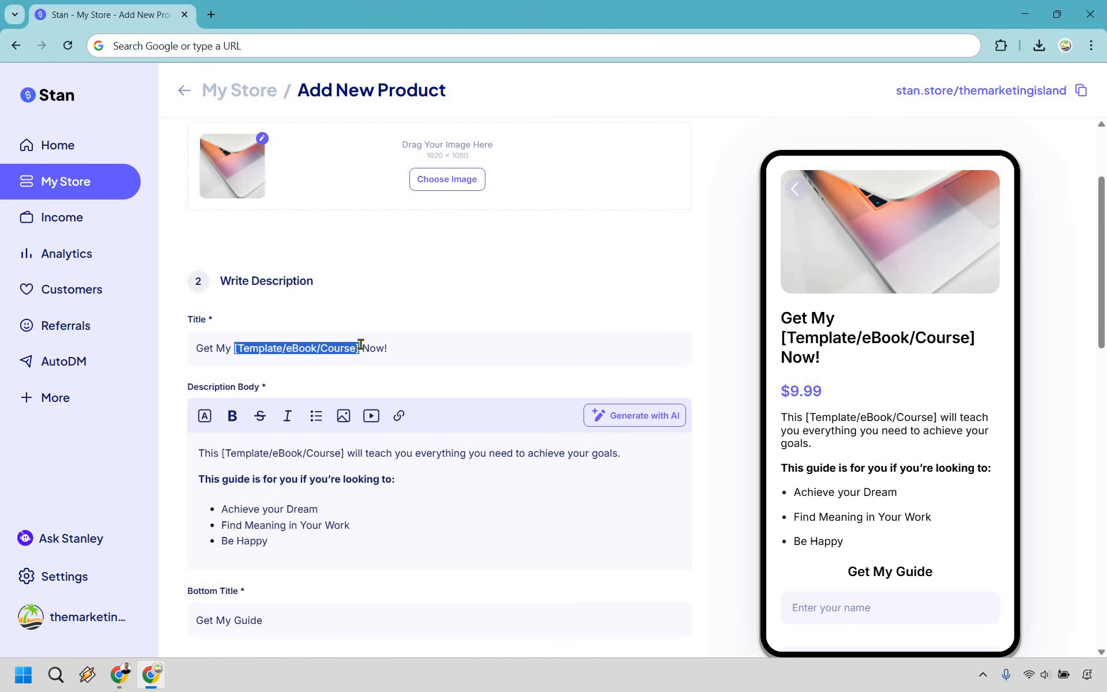
text(Marketing Island Traffic Method eBook)
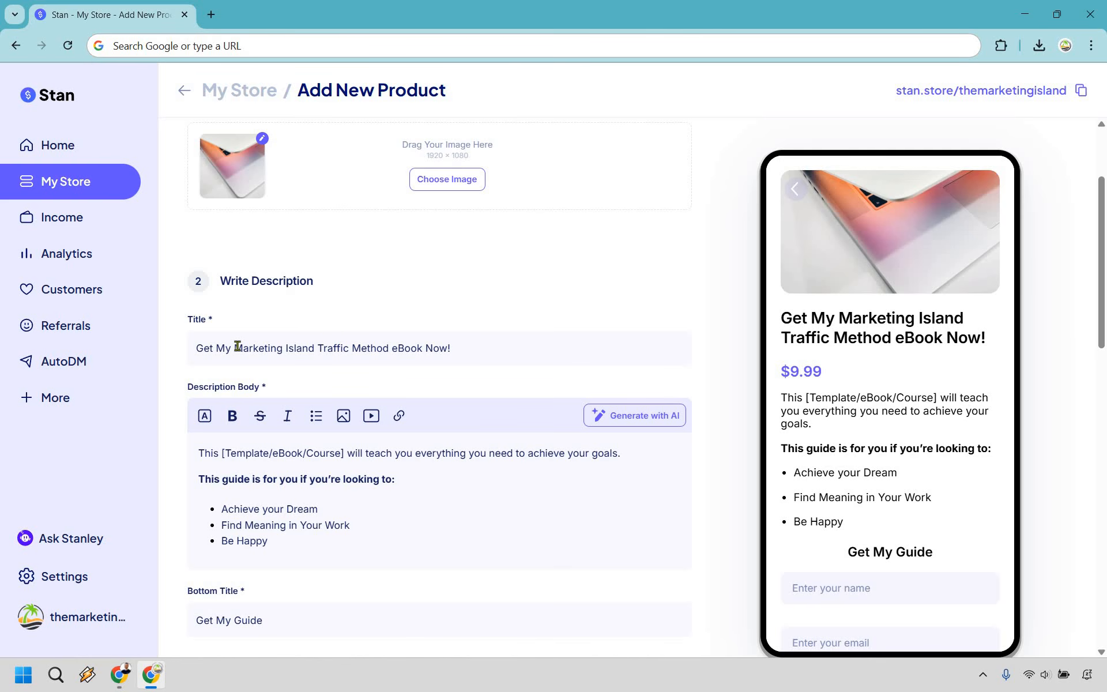
drag(235, 348, 423, 348)
click(474, 348)
scroll(519, 276, down, 1)
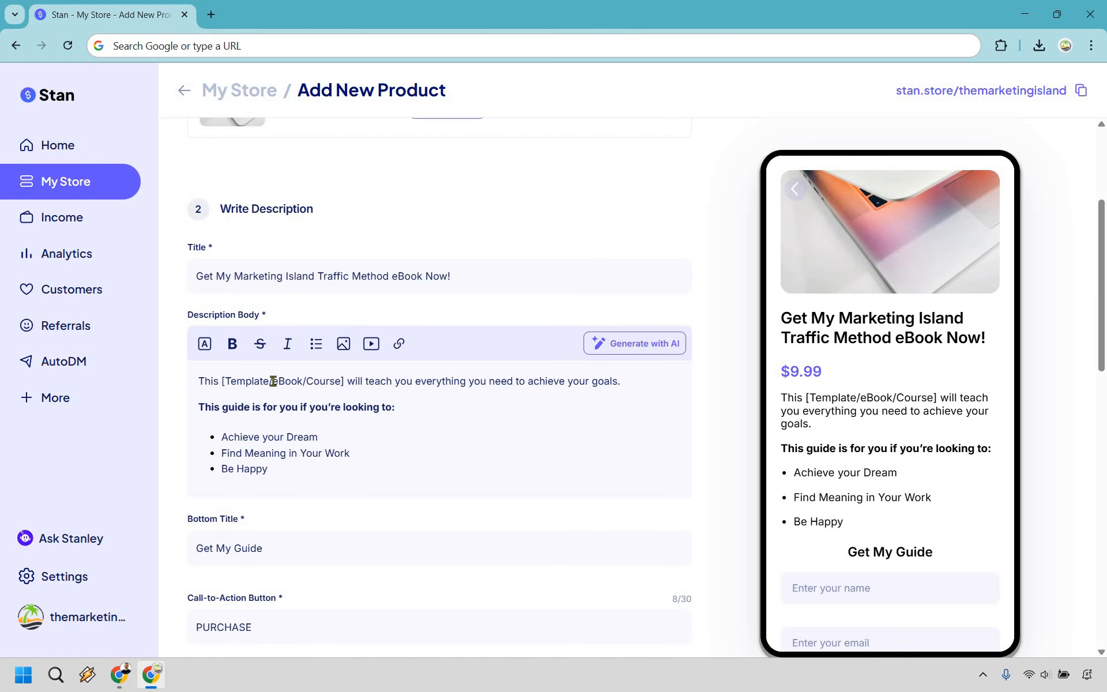
- Put square brackets around 'achieve your goals' in the description's opening sentence
click(529, 381)
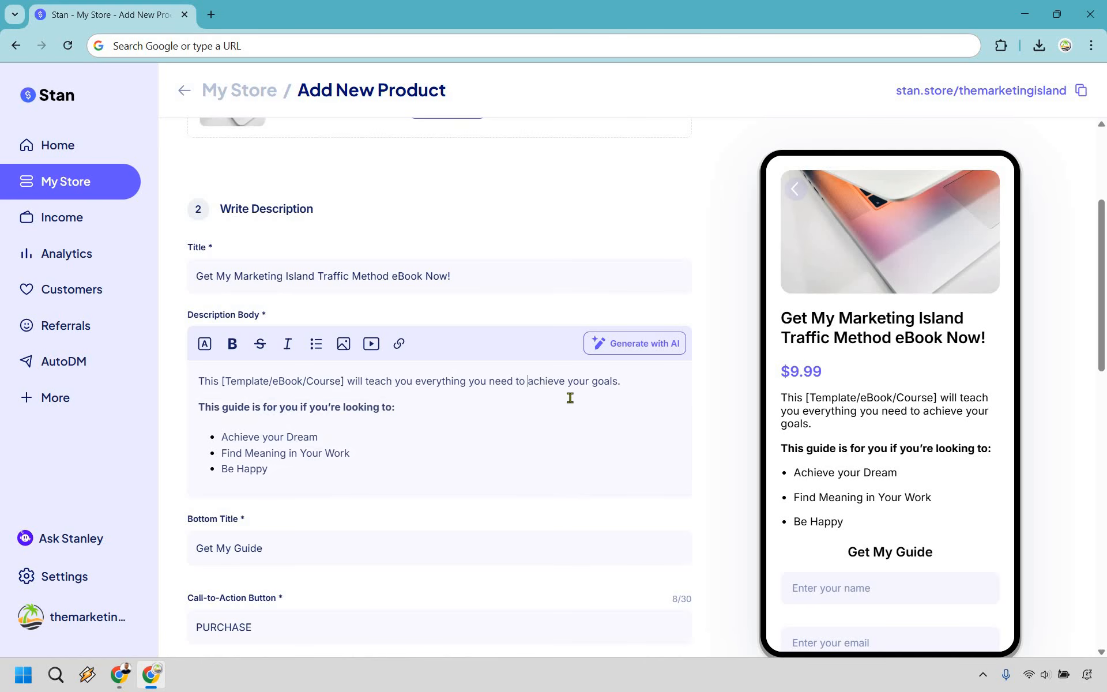
text([)
click(622, 381)
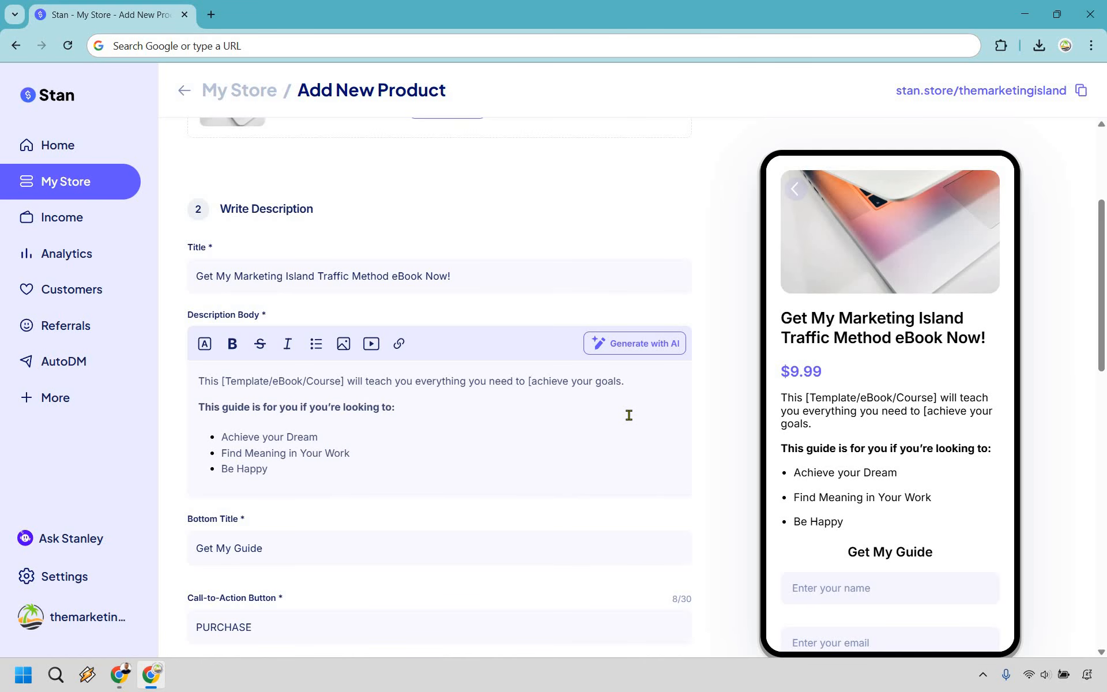
text(])
drag(199, 412, 438, 398)
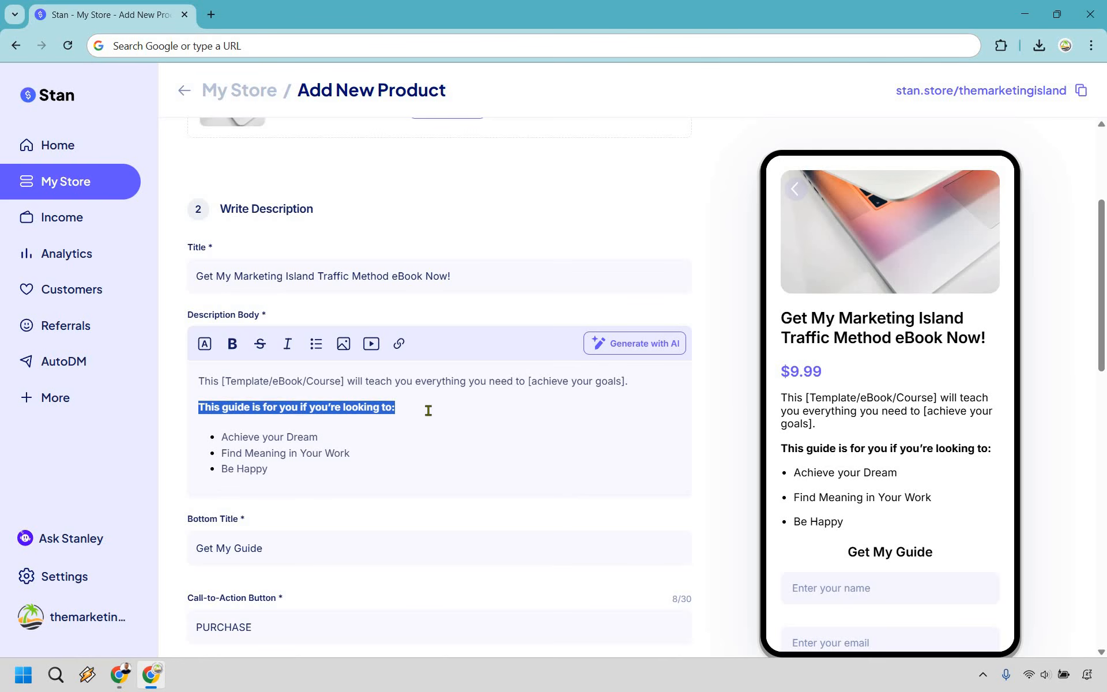
click(428, 411)
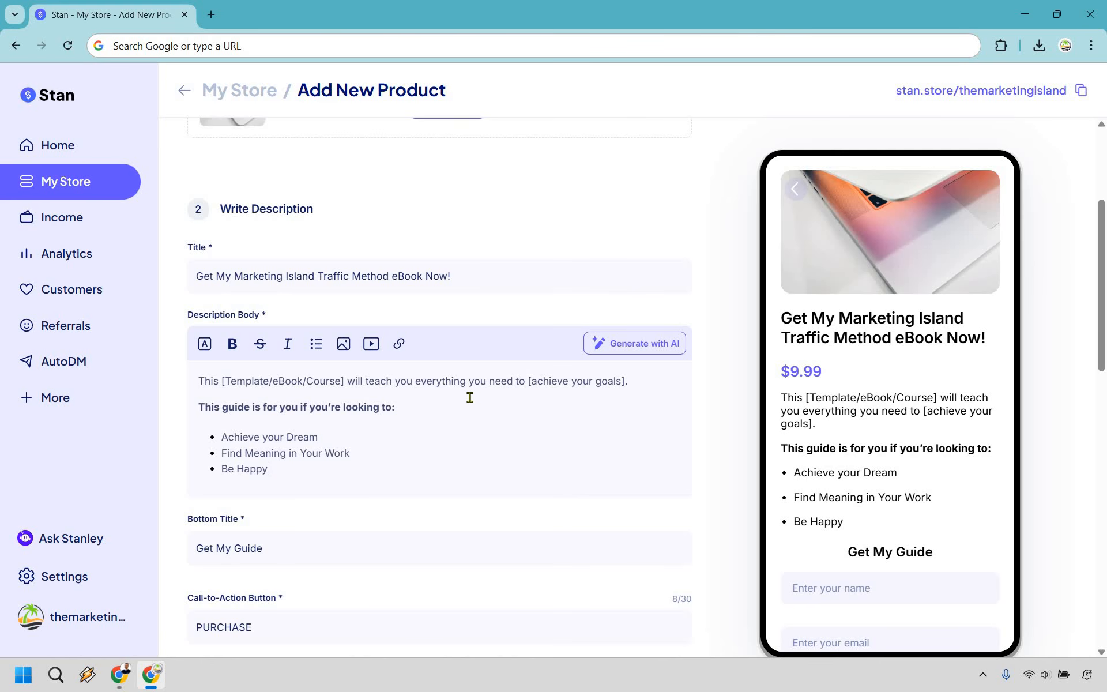
scroll(470, 397, down, 1)
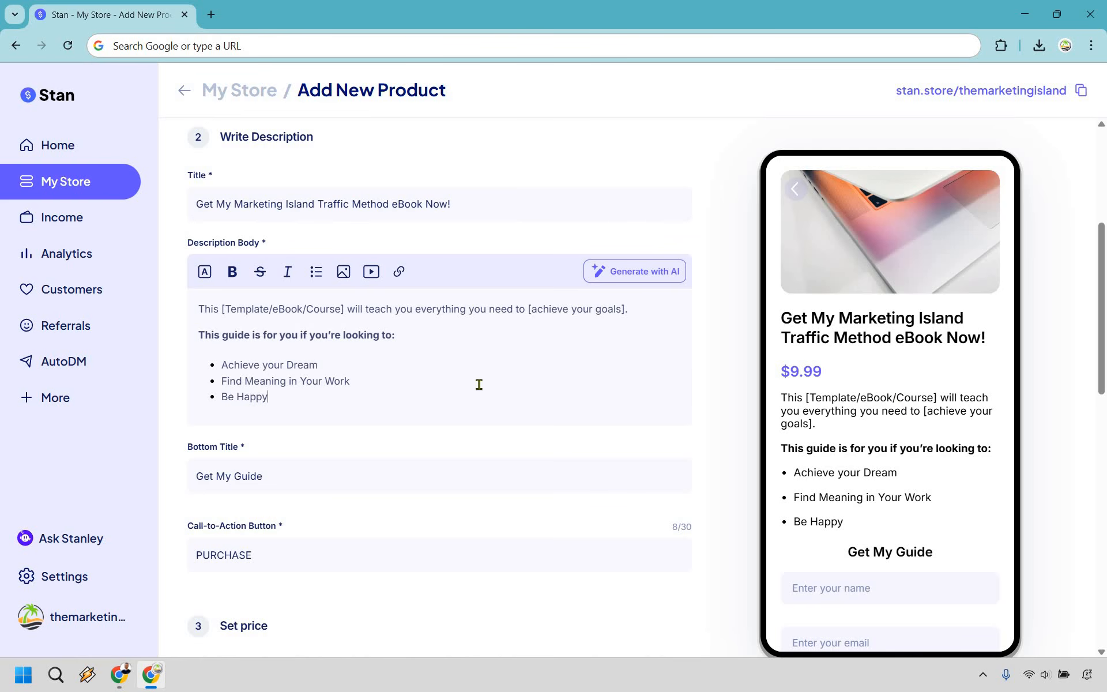
- Change the bottom title's 'Guide' to 'eBook' so it reads Get My eBook
scroll(306, 402, down, 1)
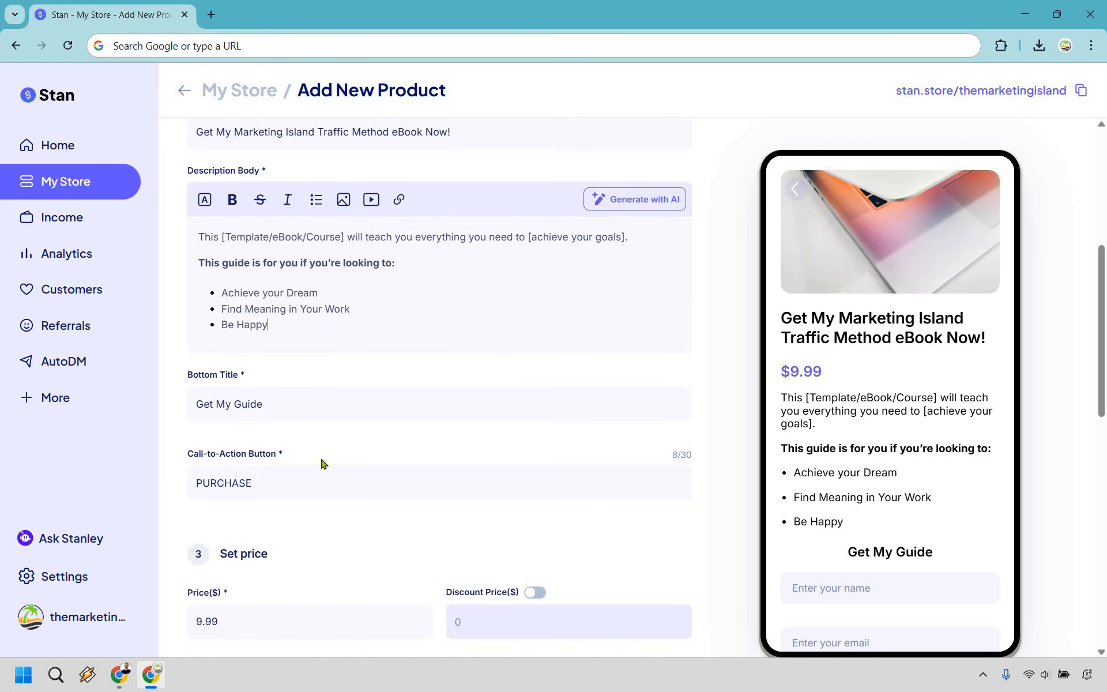
scroll(288, 344, down, 1)
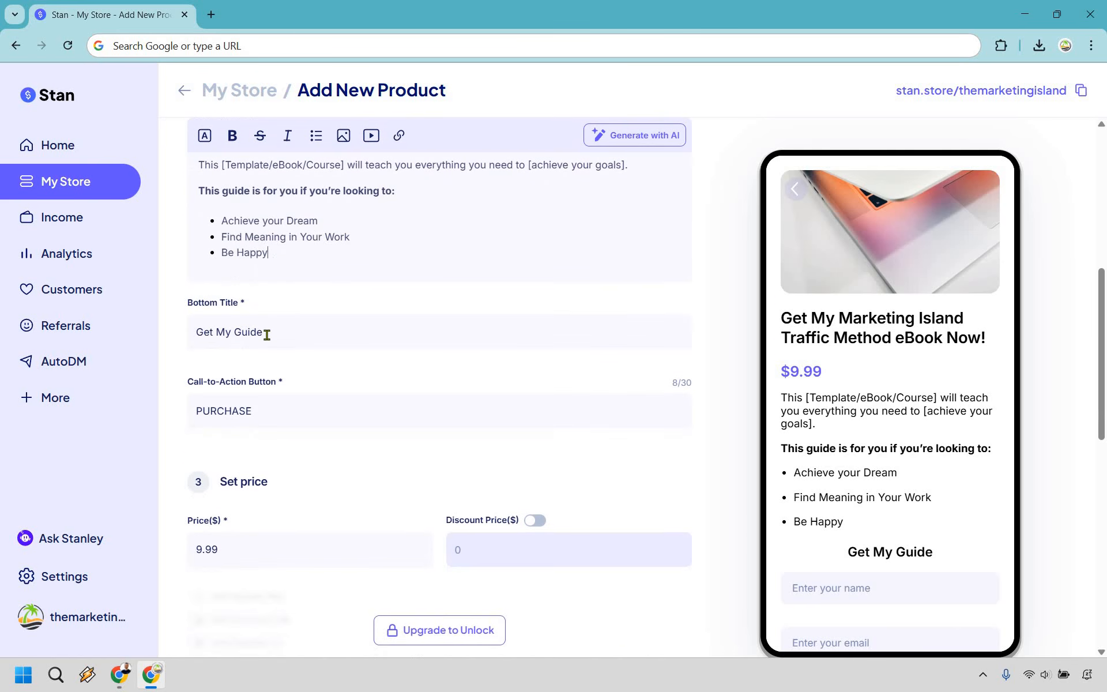
double_click(253, 329)
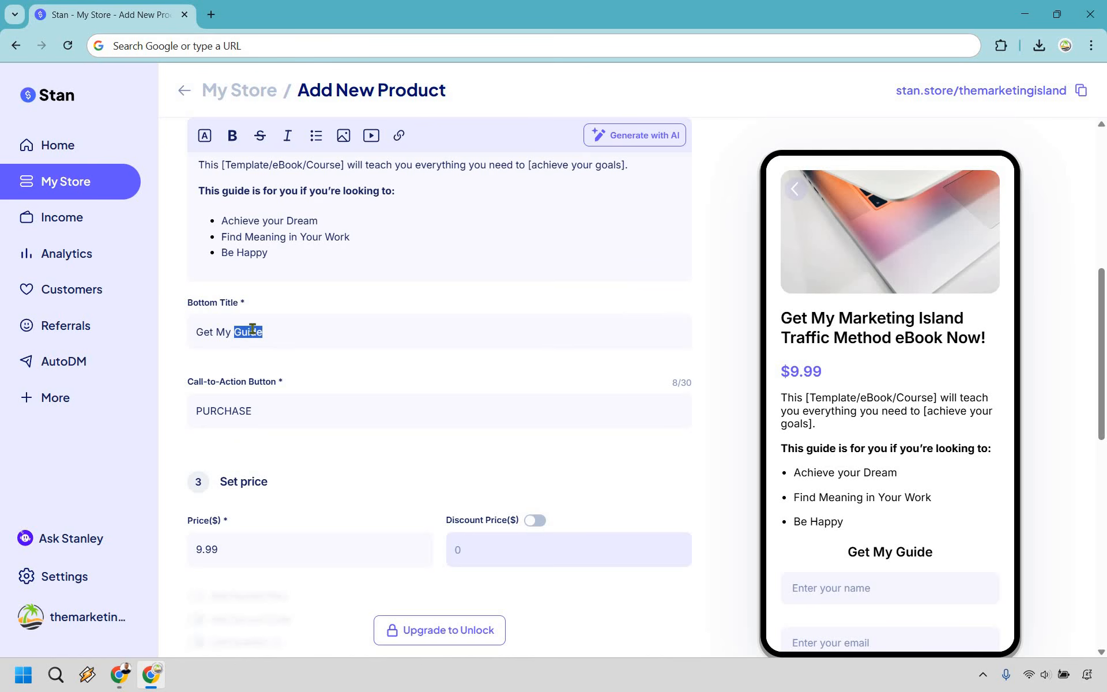
text(eBook)
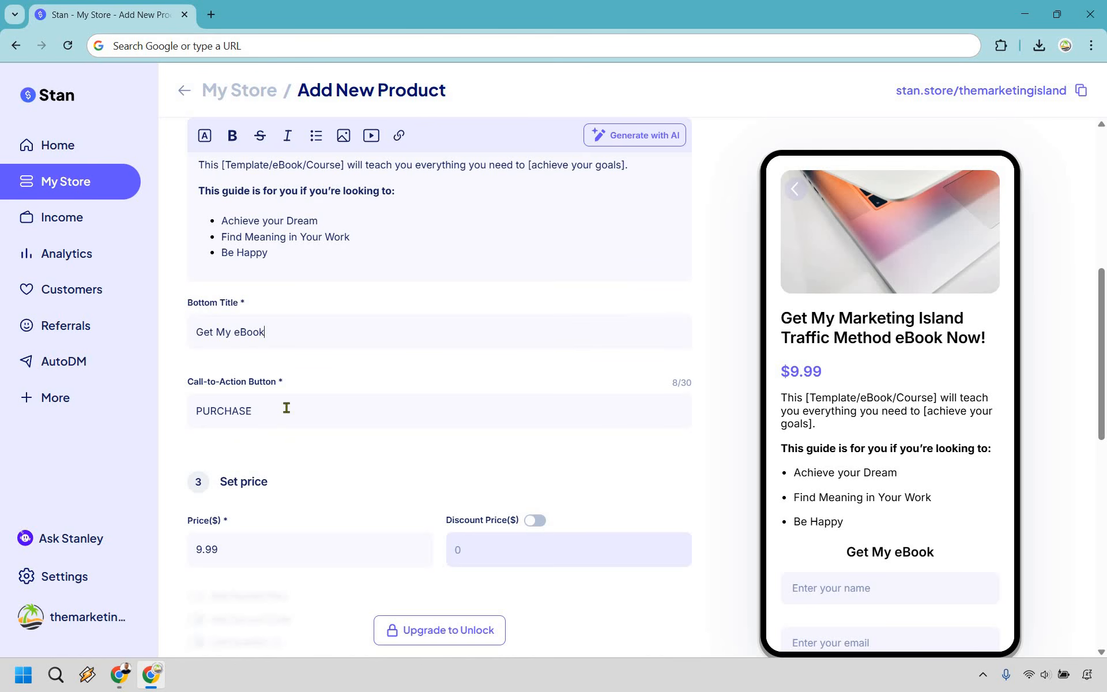
- Enable a discount price, setting the price to $19.99 and the discount price to $9.99
scroll(254, 410, down, 1)
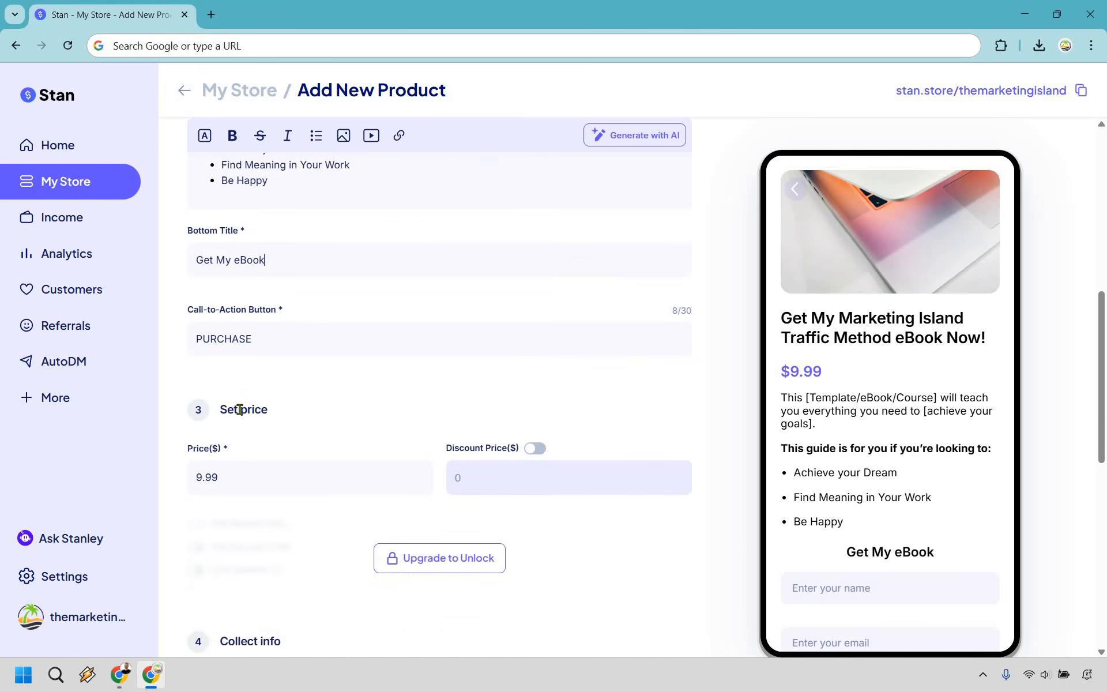
scroll(240, 410, down, 1)
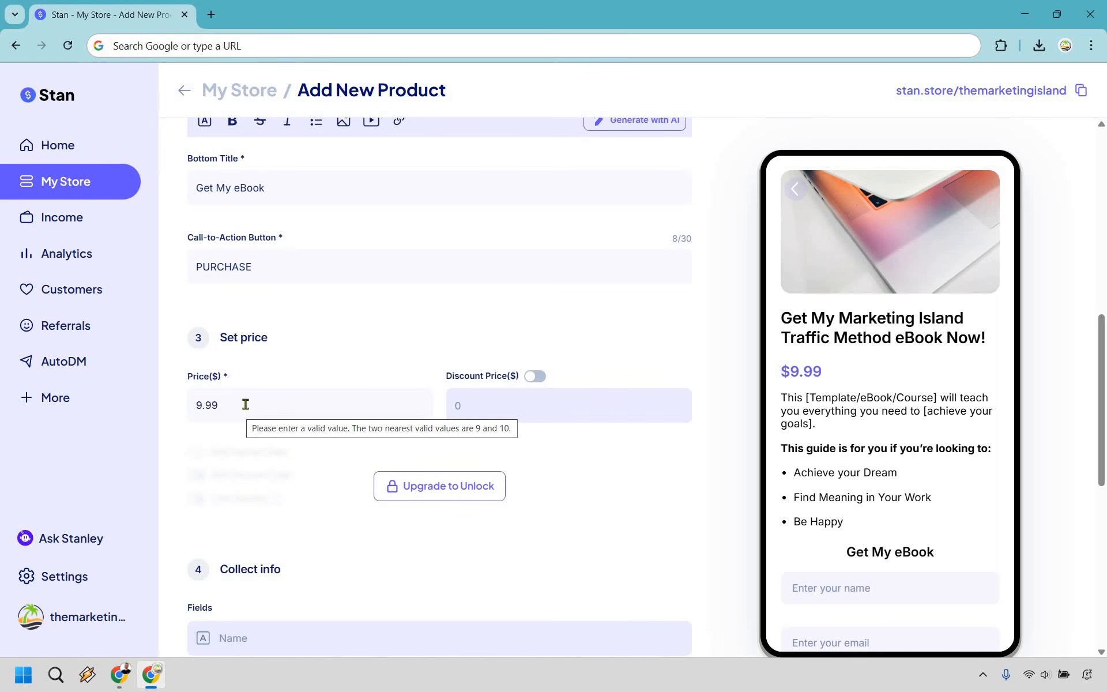
click(536, 377)
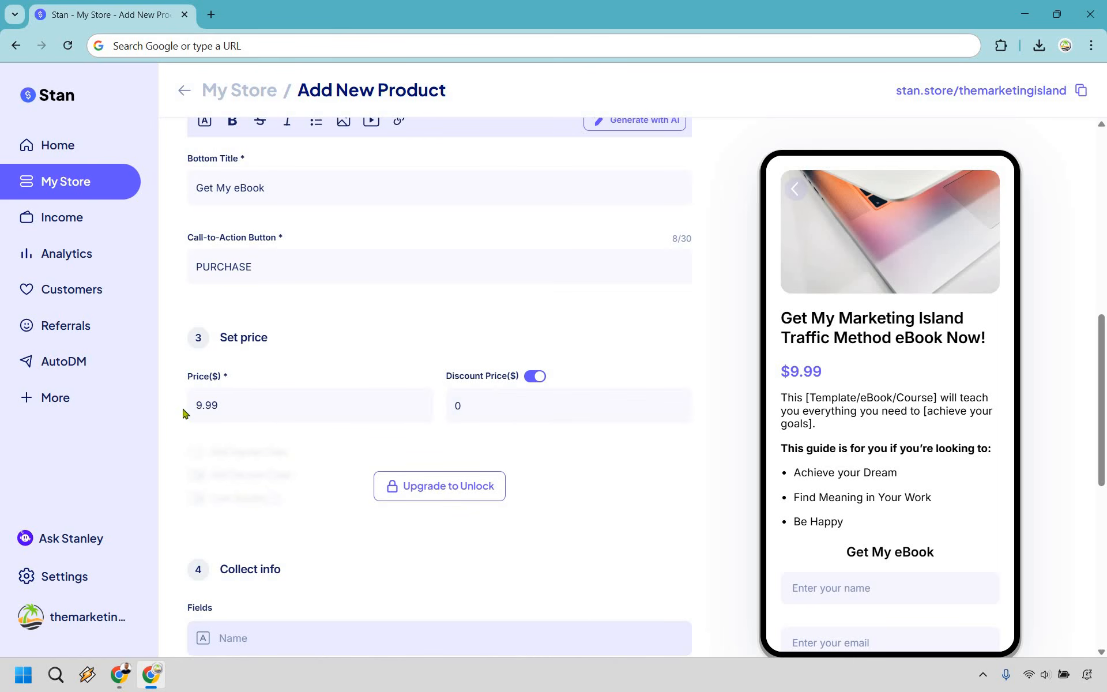
text(1)
double_click(449, 407)
text(9.99)
scroll(645, 284, down, 5)
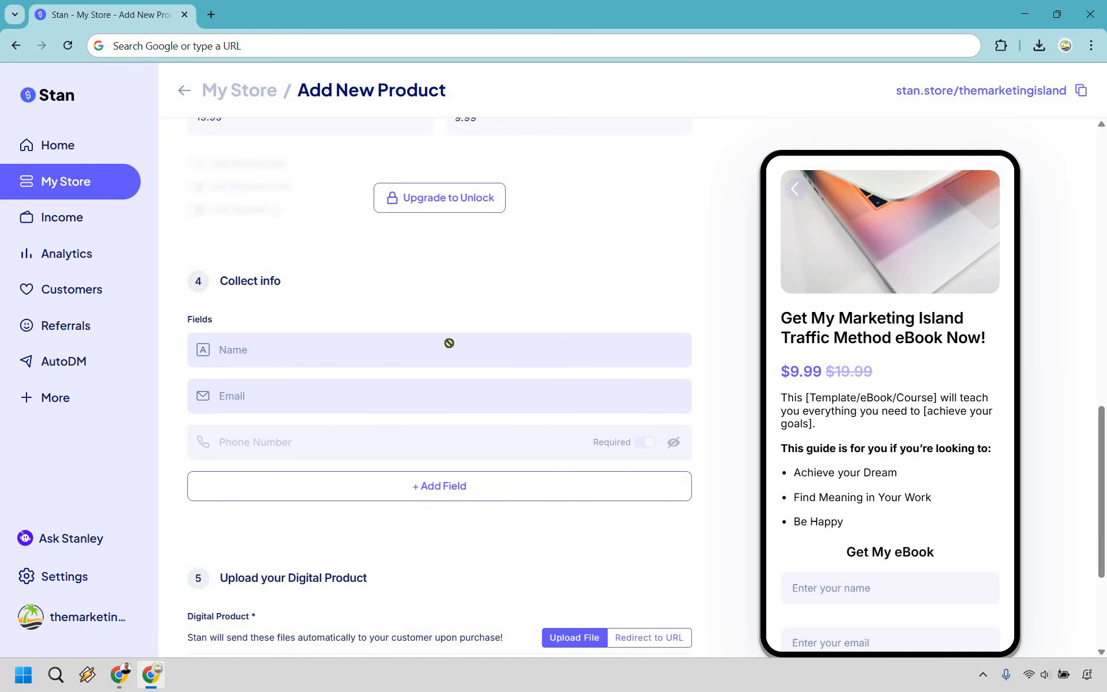
scroll(525, 427, down, 1)
scroll(521, 417, down, 1)
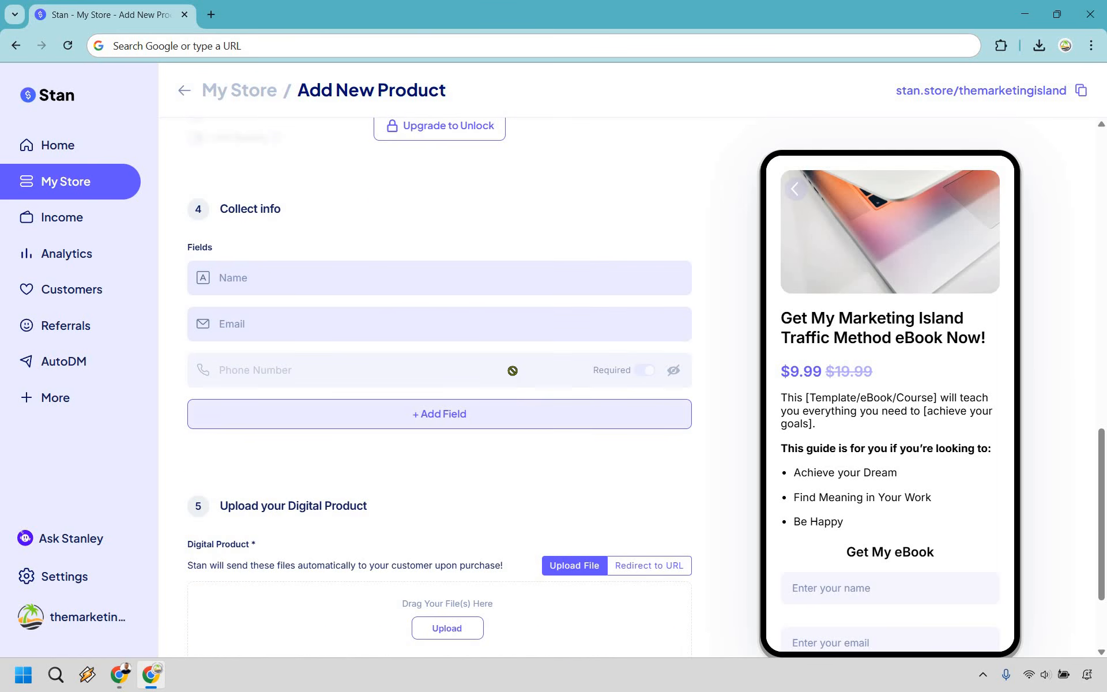
click(525, 413)
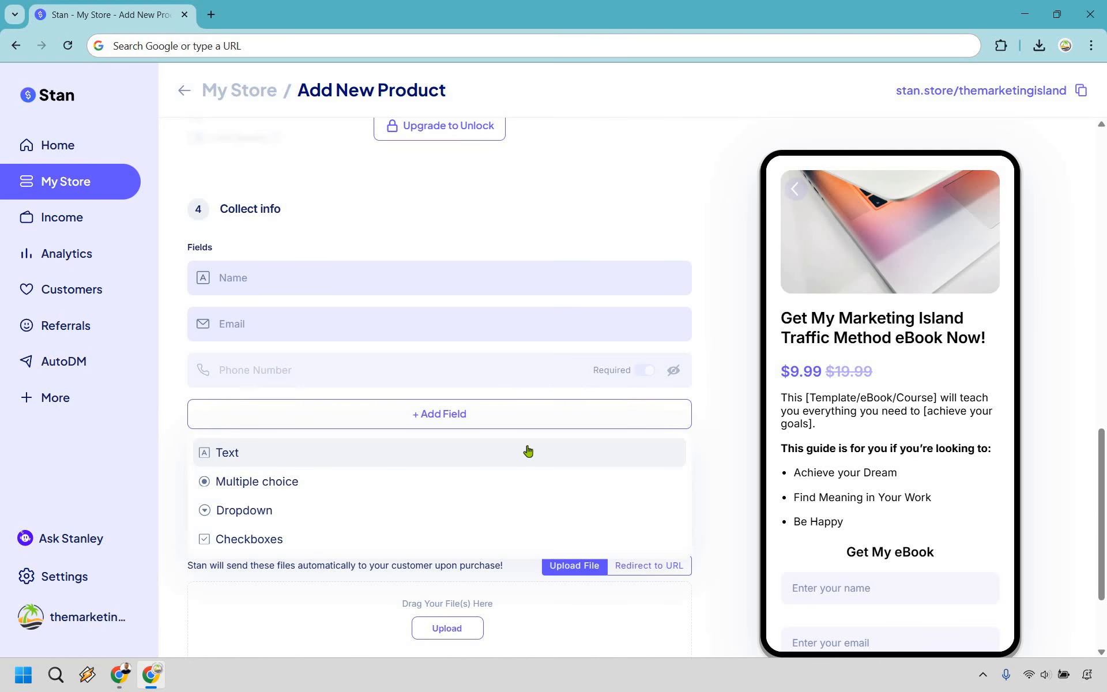
click(725, 395)
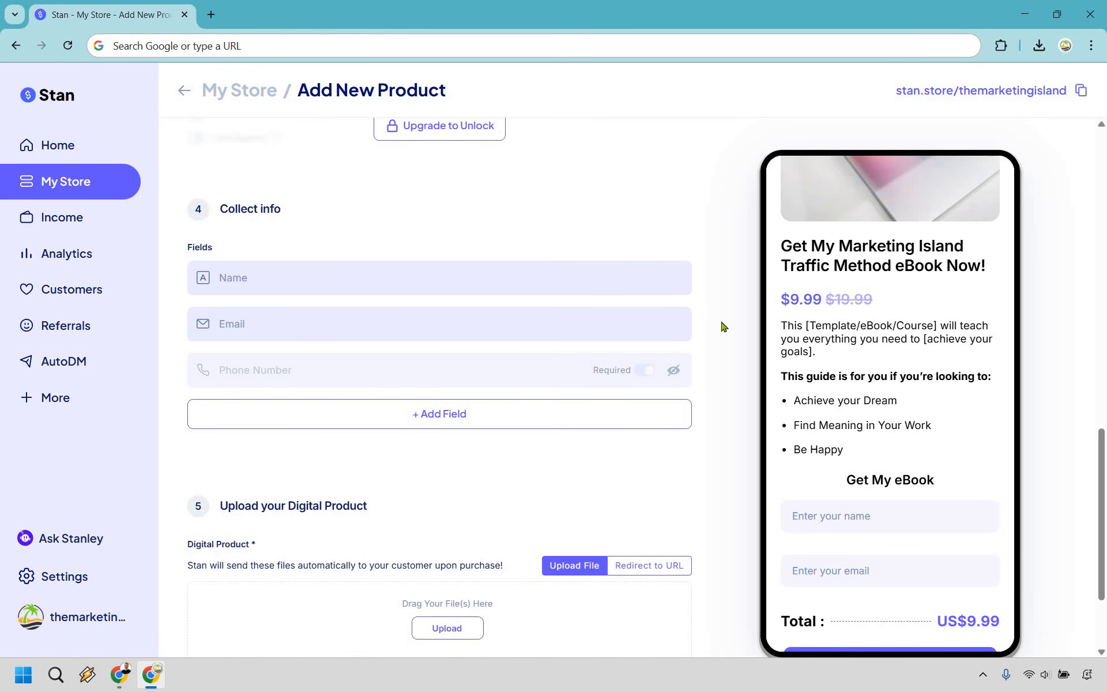
scroll(554, 337, down, 2)
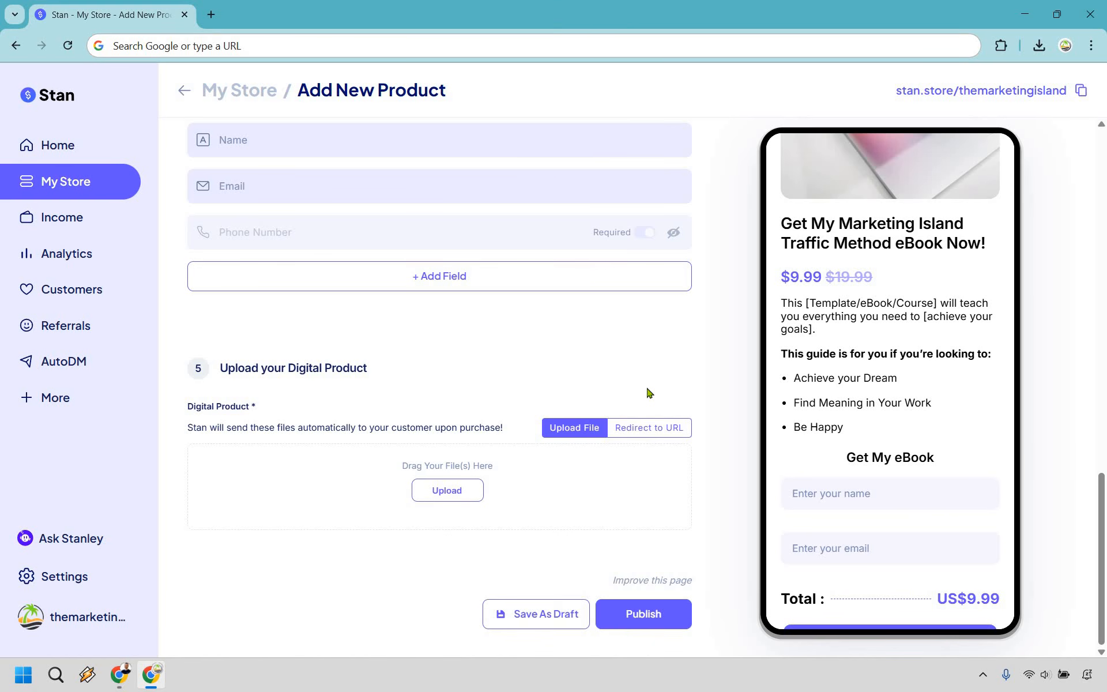
- Set the eBook's delivery method to Redirect to URL
click(426, 491)
scroll(694, 374, up, 1)
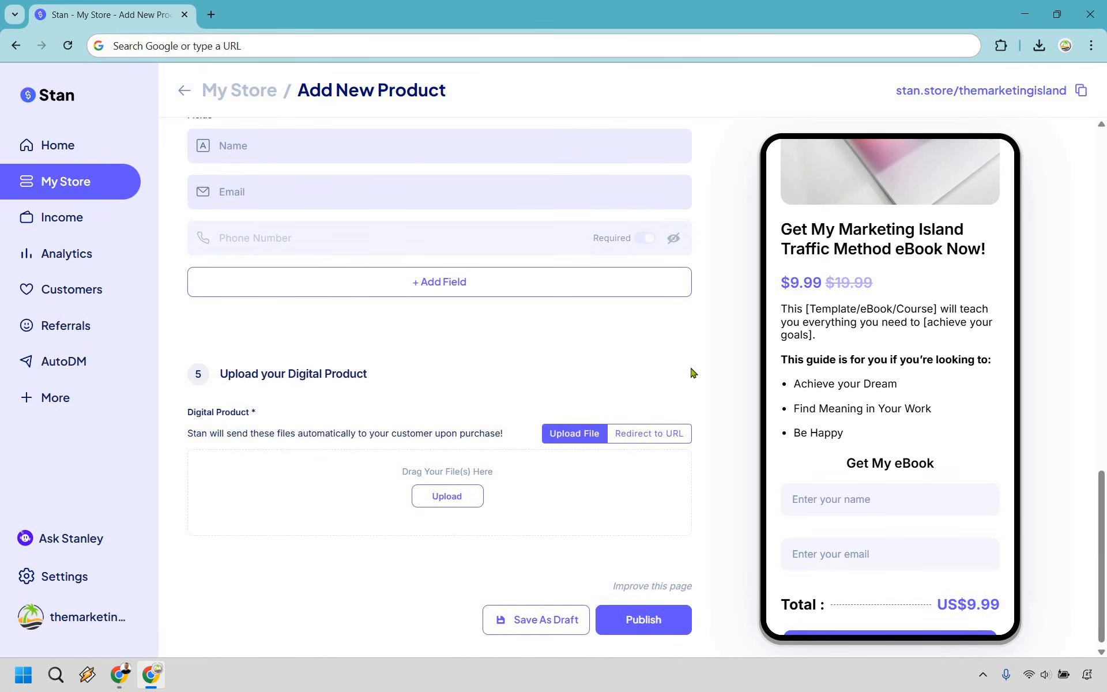
click(636, 441)
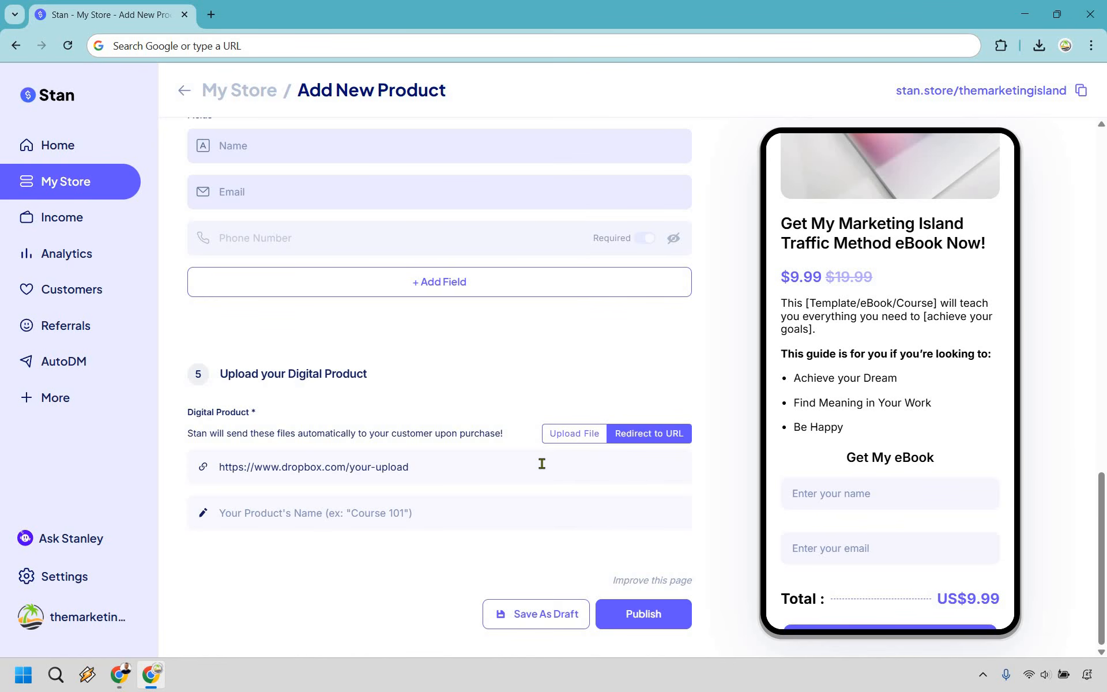
- Name the product The Marketing Island Traffic Method and publish it to the store
click(391, 514)
text(The Marketing Island Traffic Method)
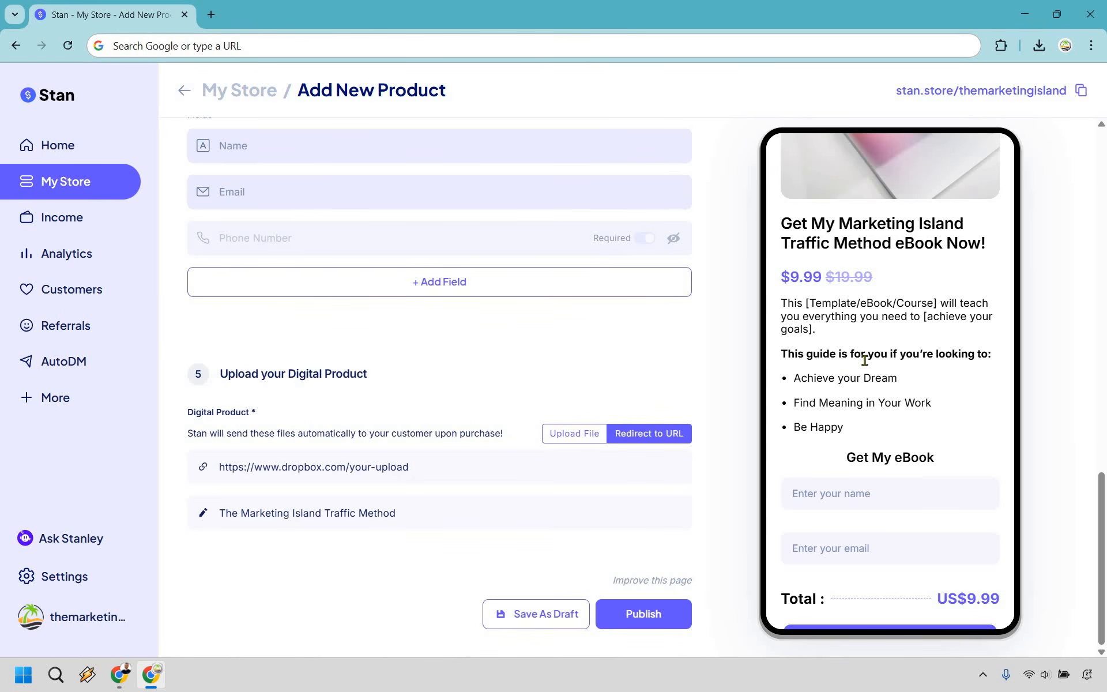
scroll(867, 364, down, 1)
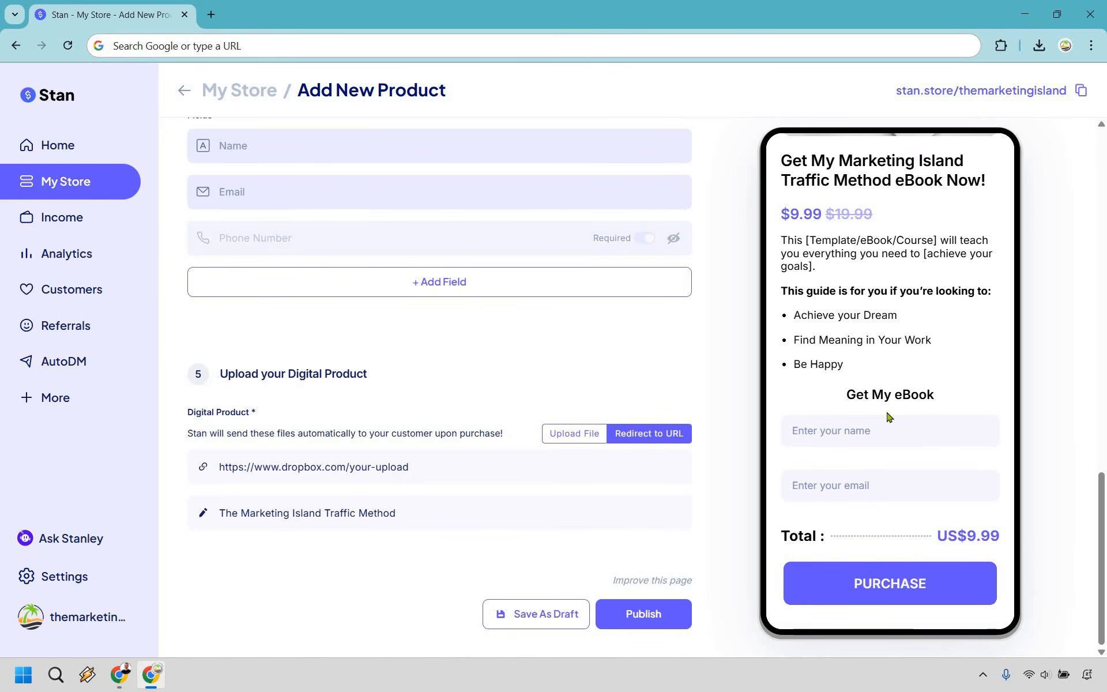
scroll(888, 413, up, 2)
scroll(865, 323, down, 2)
scroll(930, 427, up, 2)
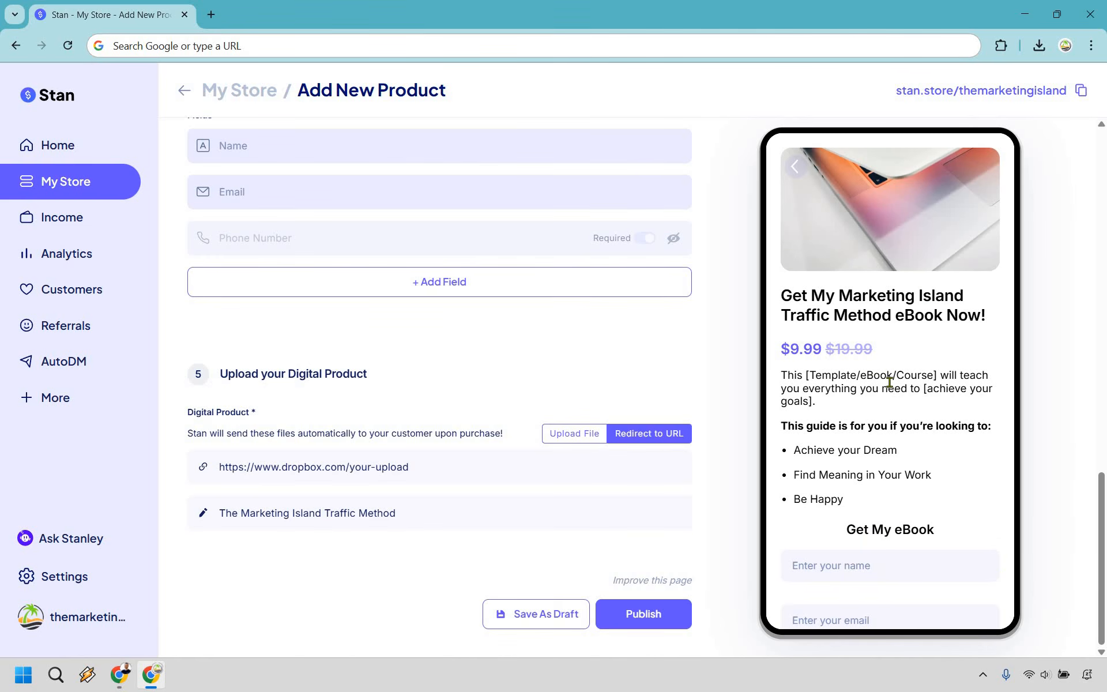
scroll(889, 385, down, 2)
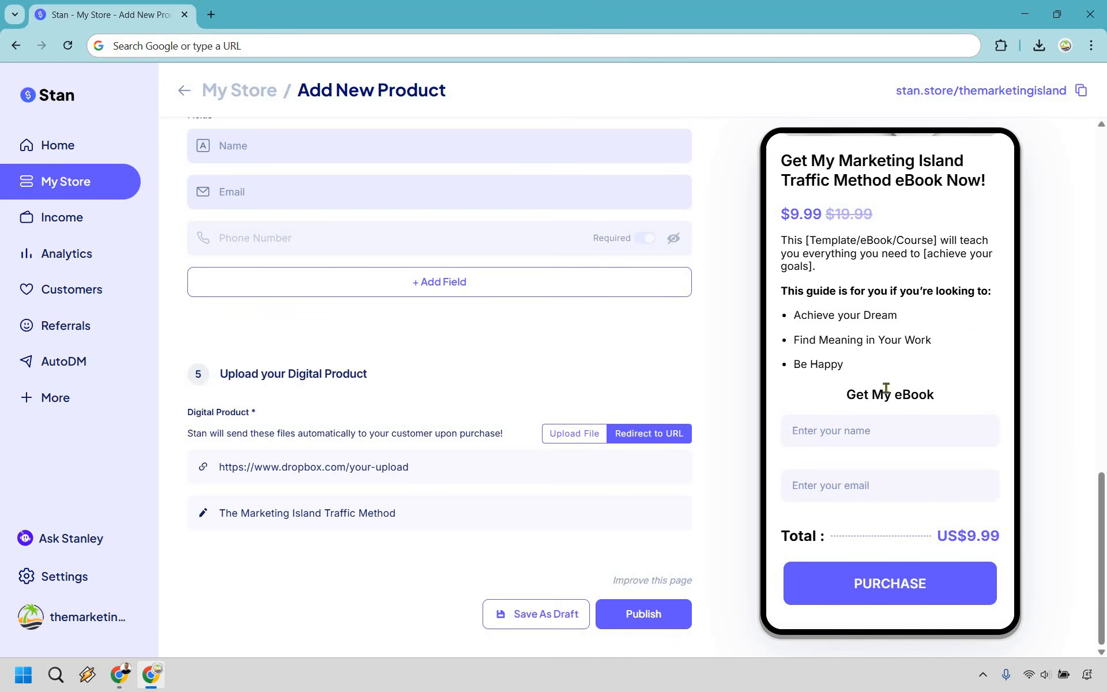
click(651, 614)
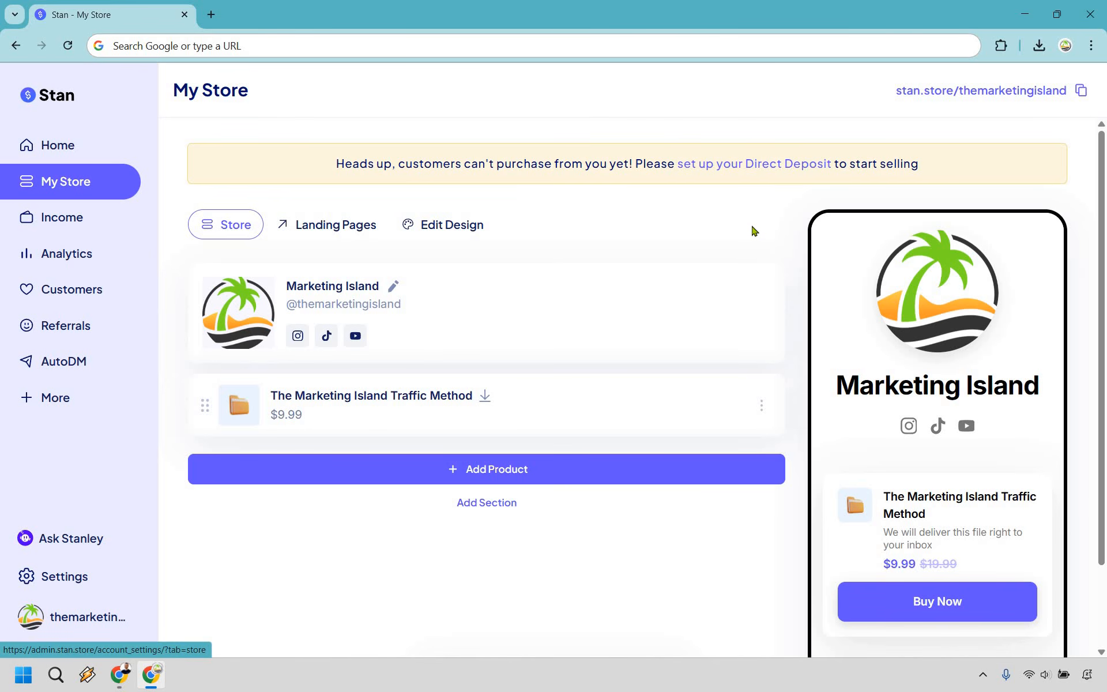
click(749, 167)
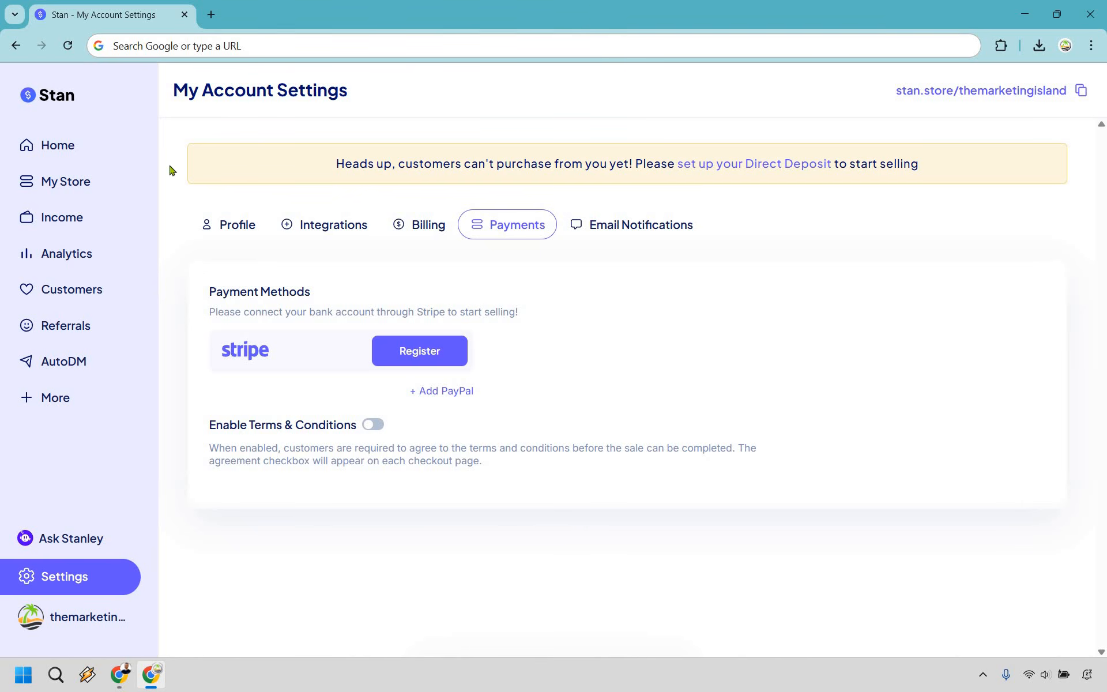
click(130, 173)
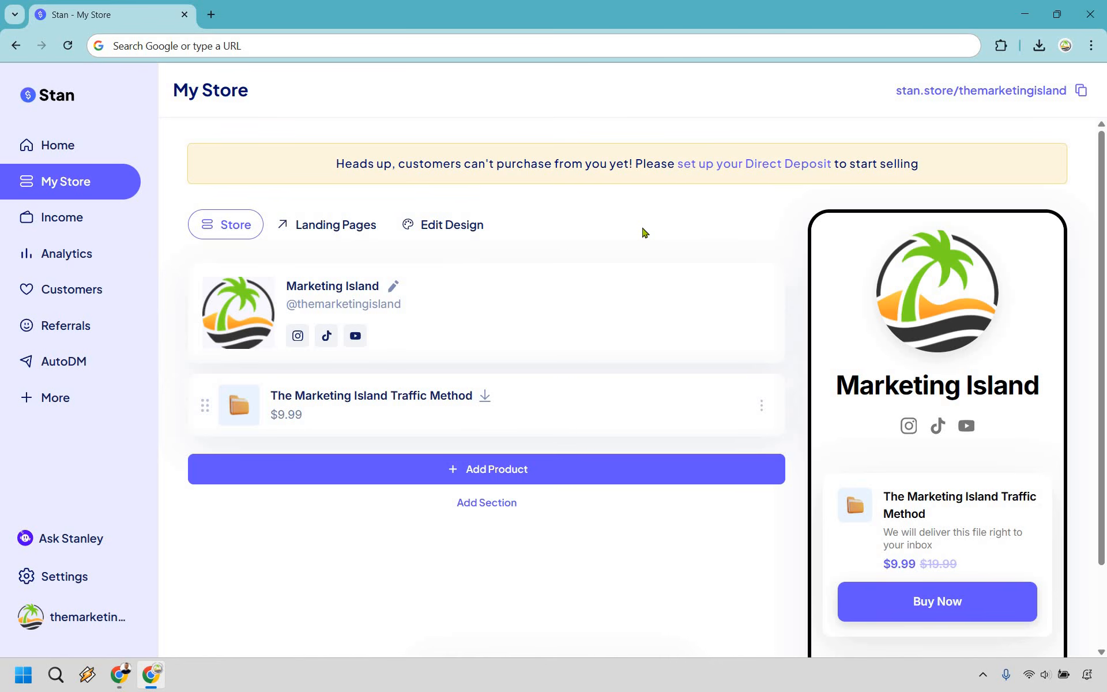
- In Edit Design, preview the Nightview, Material, Spotlight, Eclipse and Coach Trish themes, leaving colours unchanged
click(438, 229)
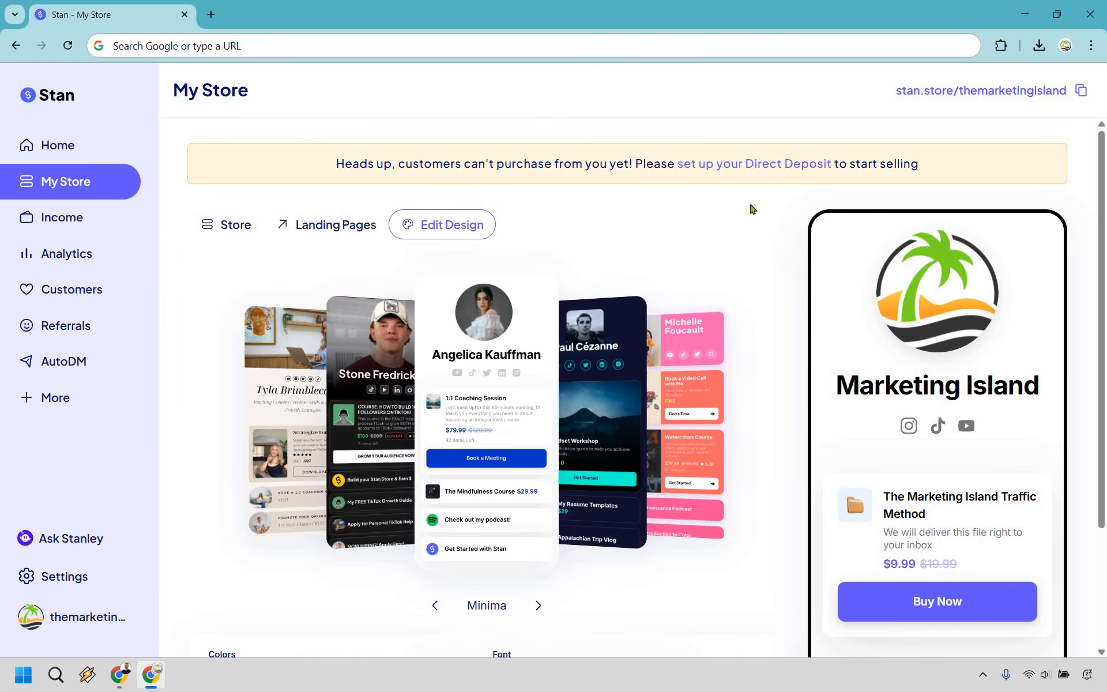
scroll(751, 167, down, 1)
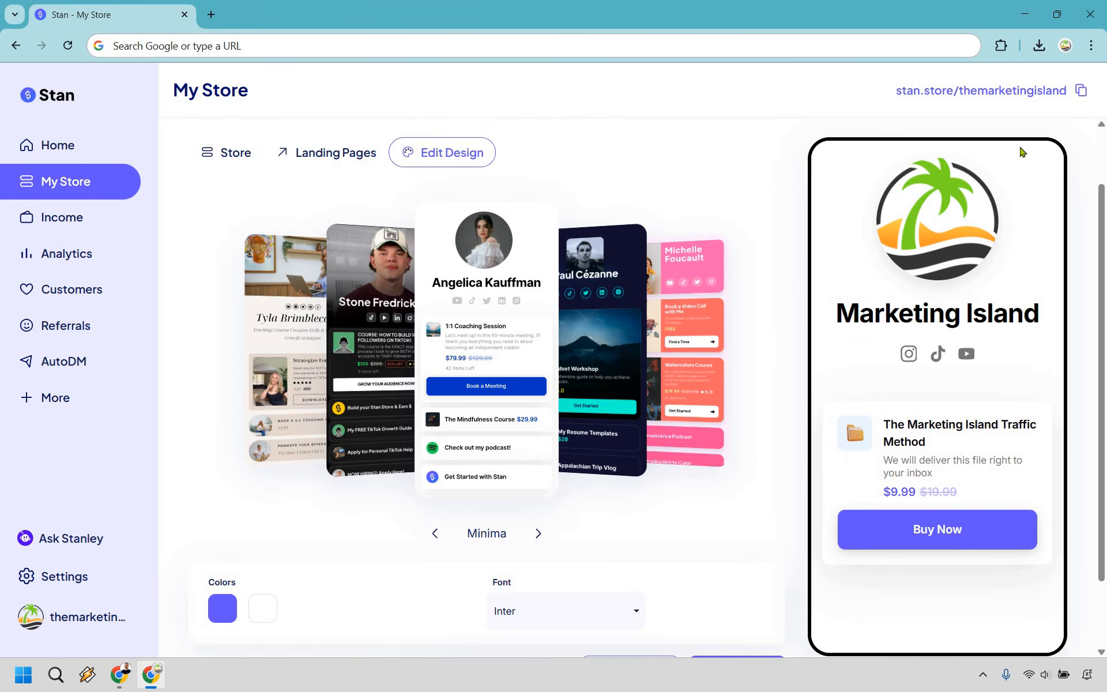
scroll(1042, 284, down, 1)
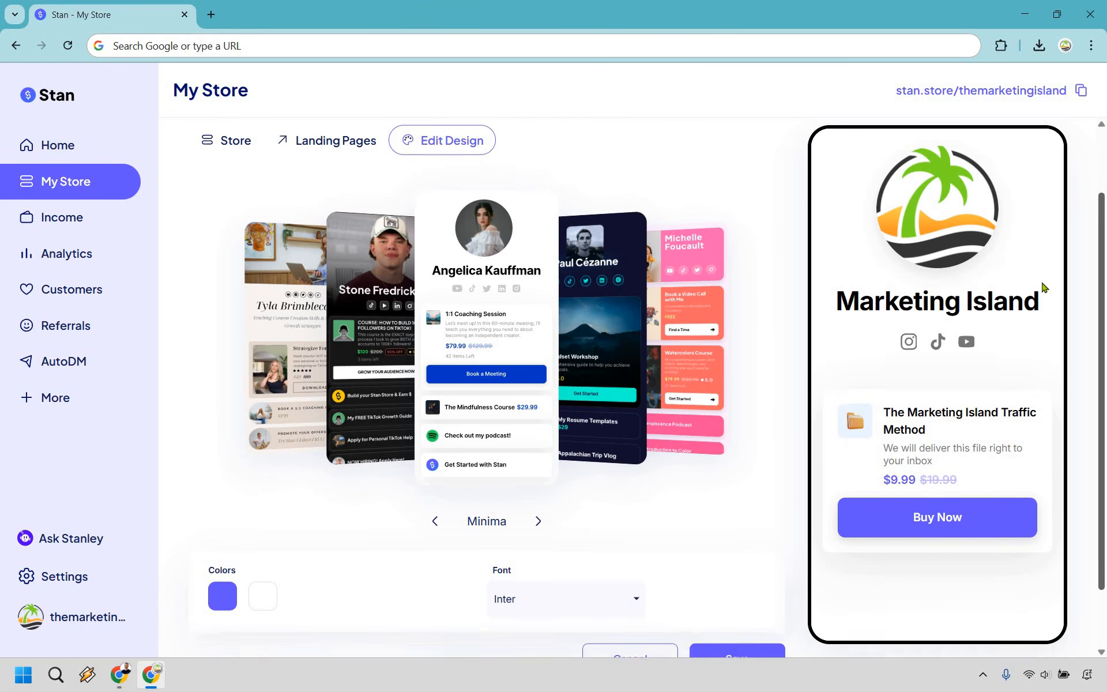
click(538, 516)
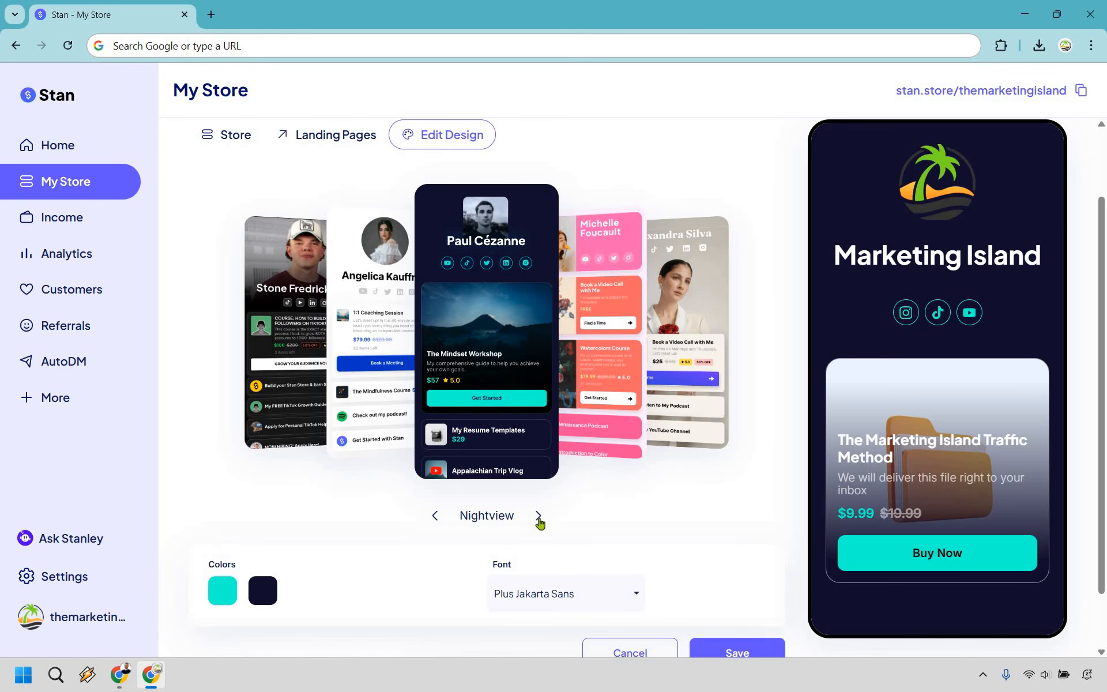
click(539, 516)
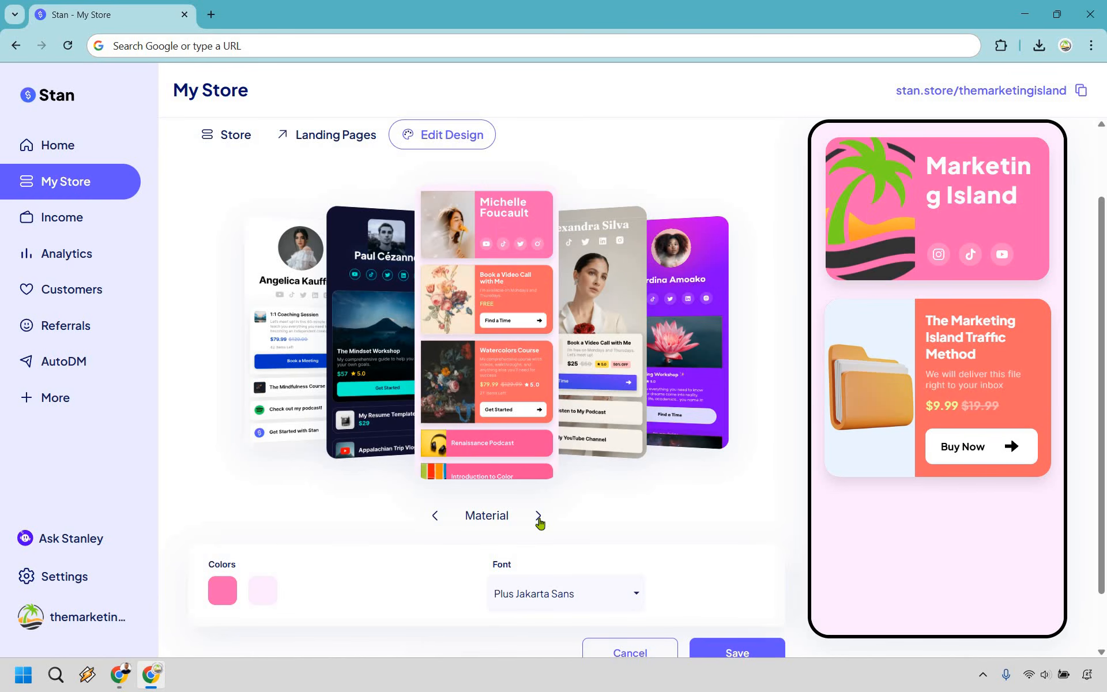
click(539, 516)
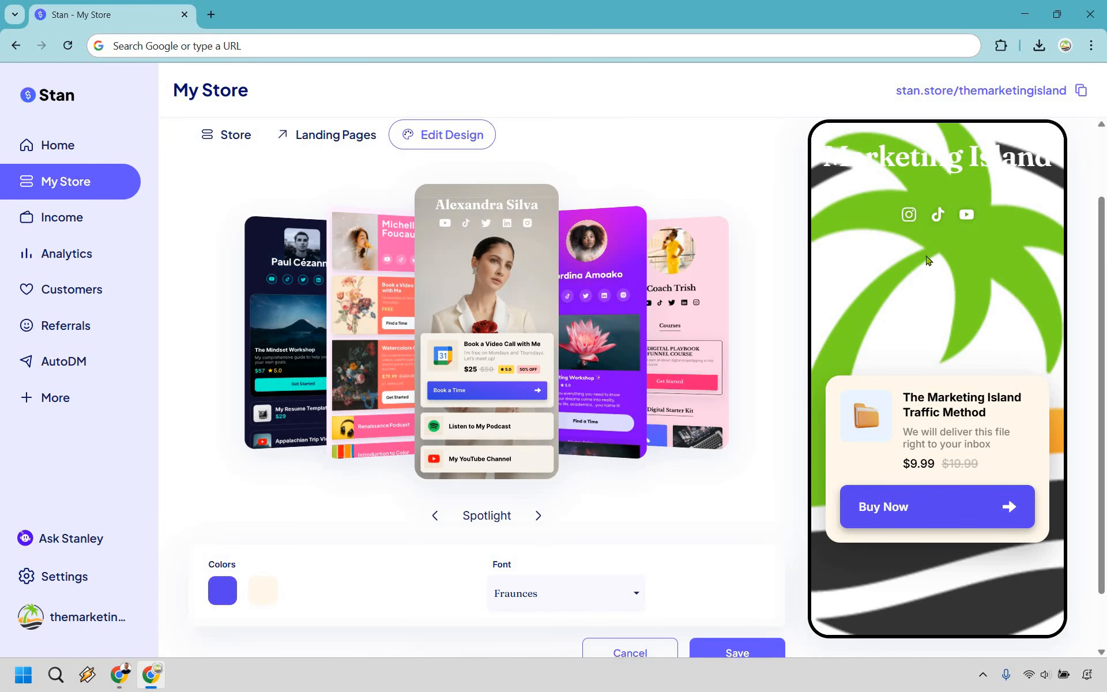
click(536, 517)
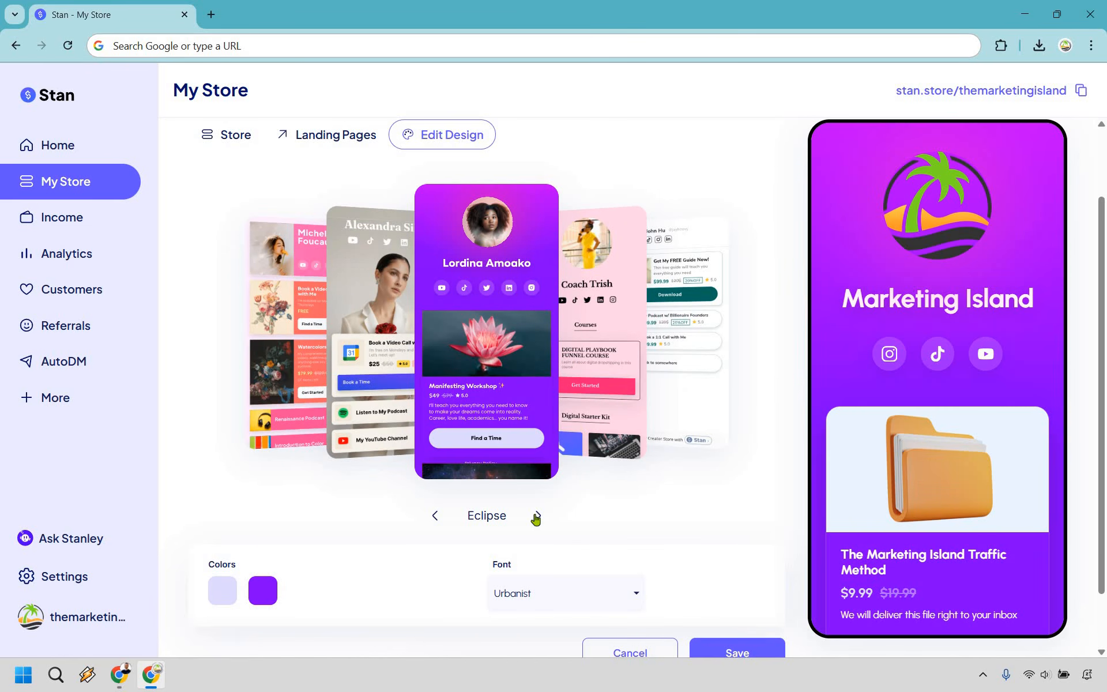
click(536, 517)
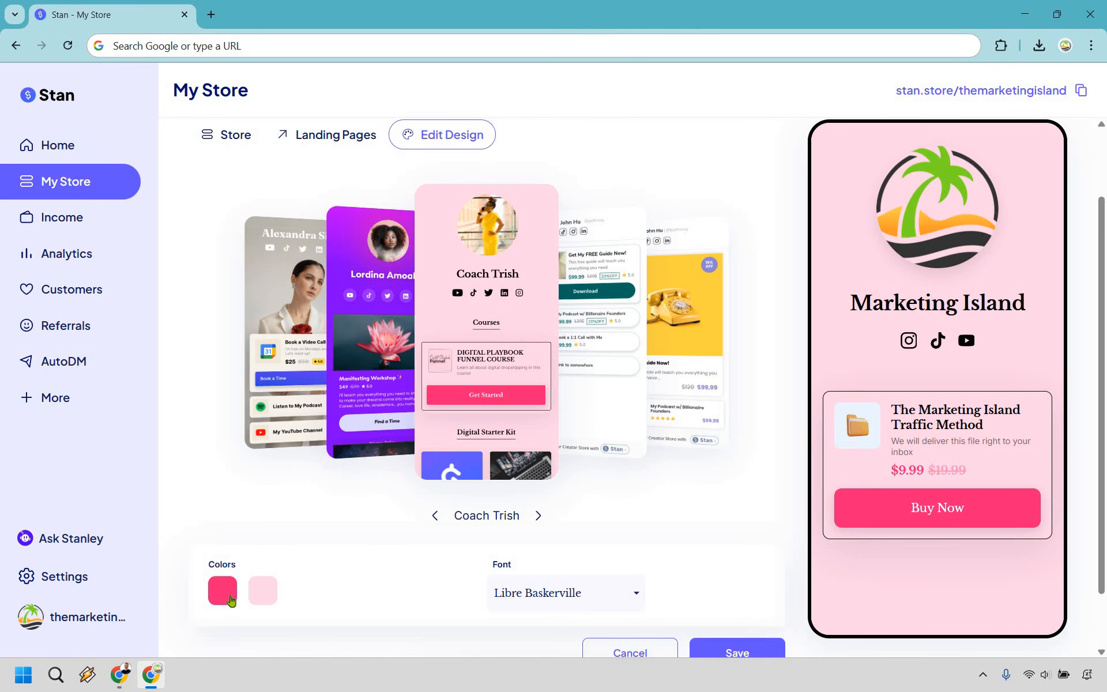
click(231, 595)
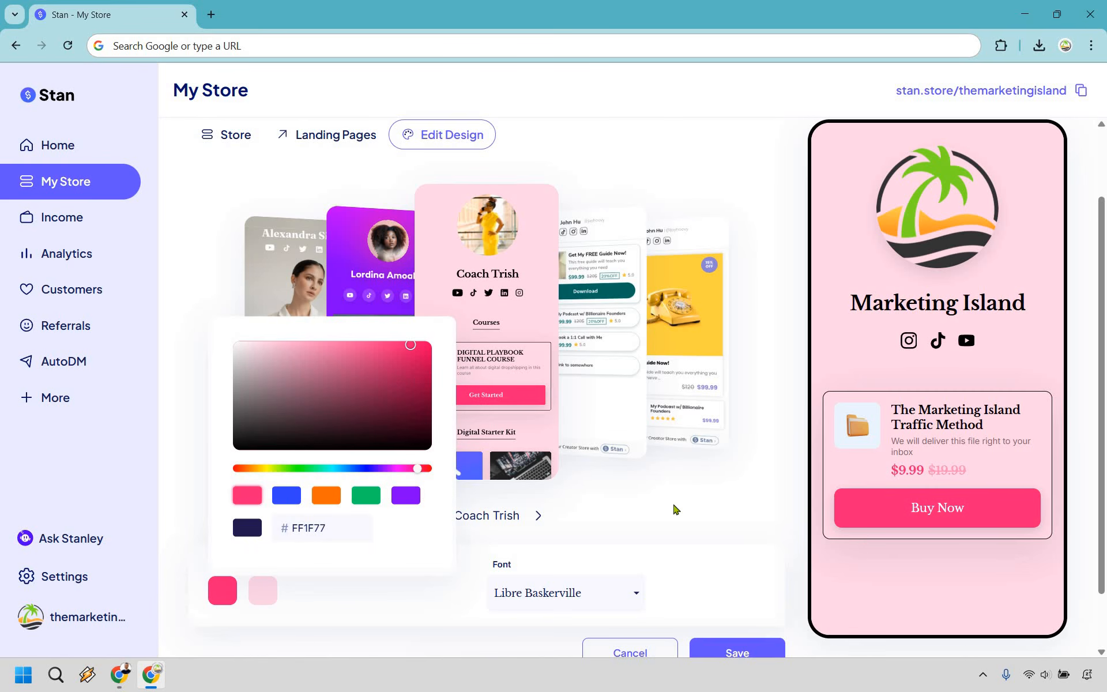
click(566, 536)
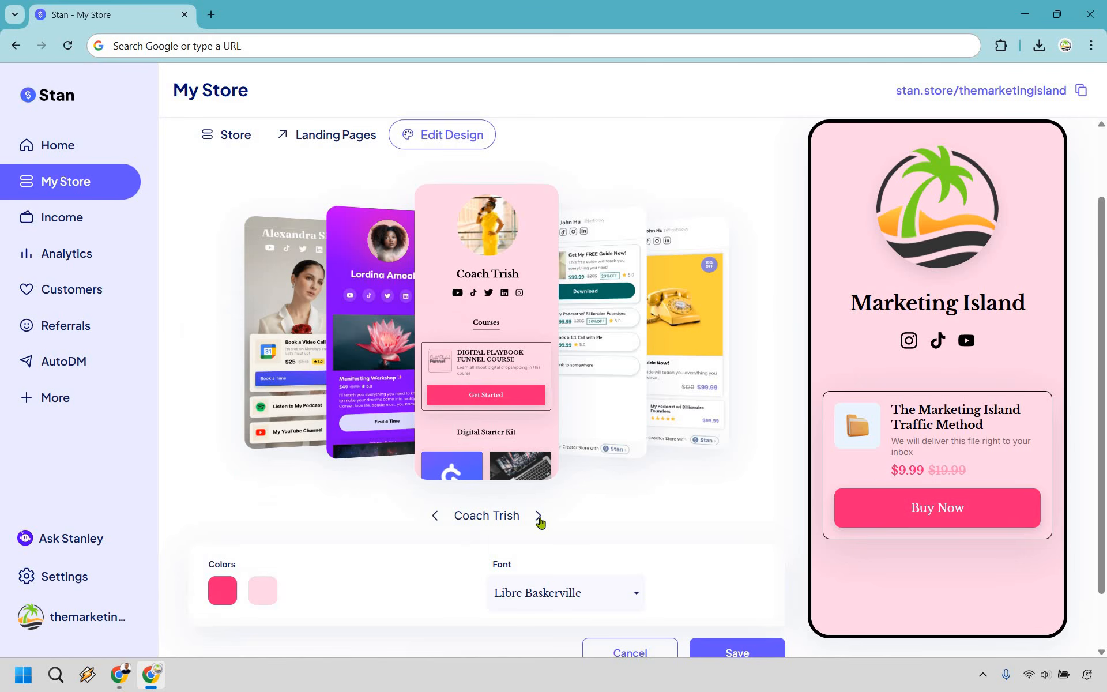
- Cycle through Stan Classic, Moderno, The Kels, The Tyla and The Stone, settling on Minima
click(539, 517)
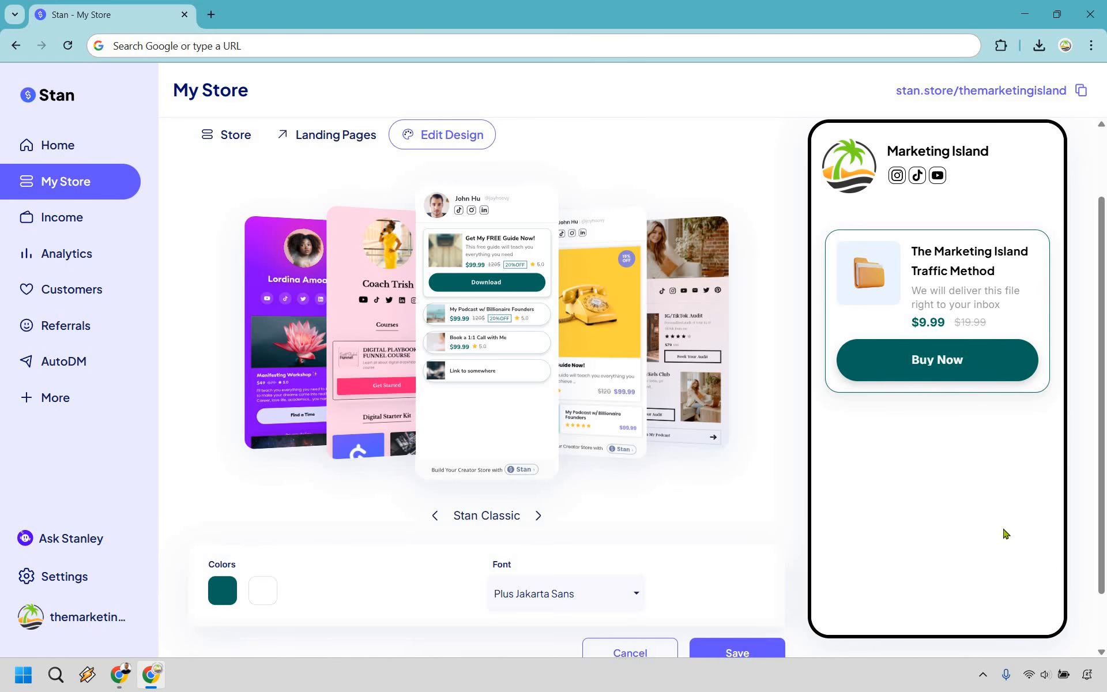
click(538, 516)
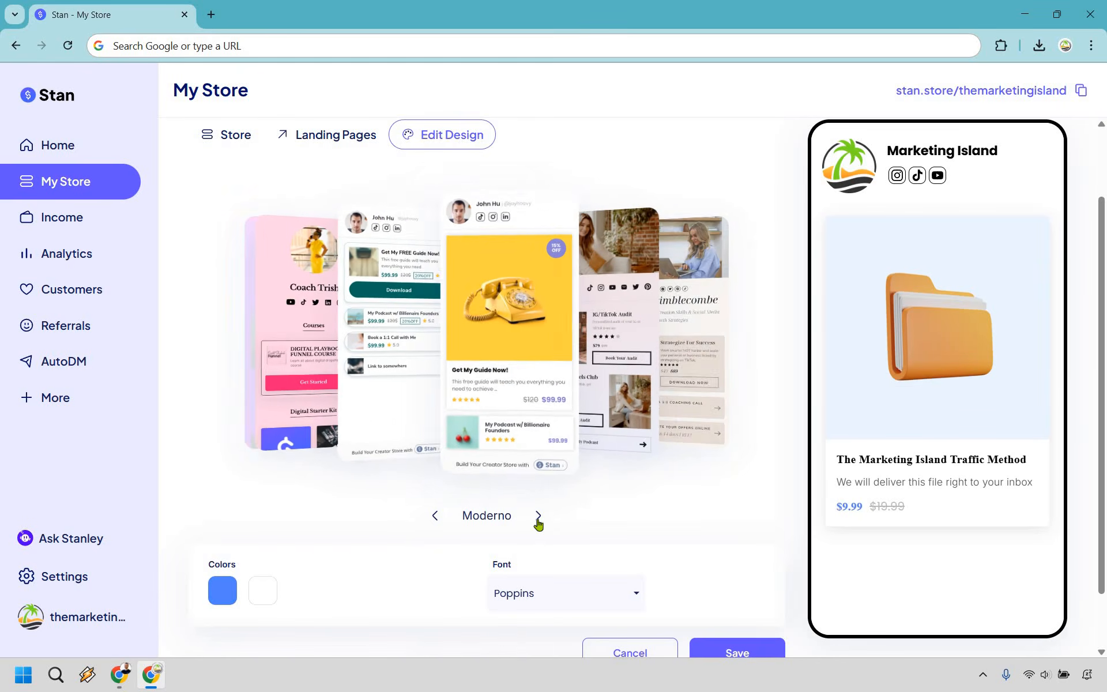
click(538, 517)
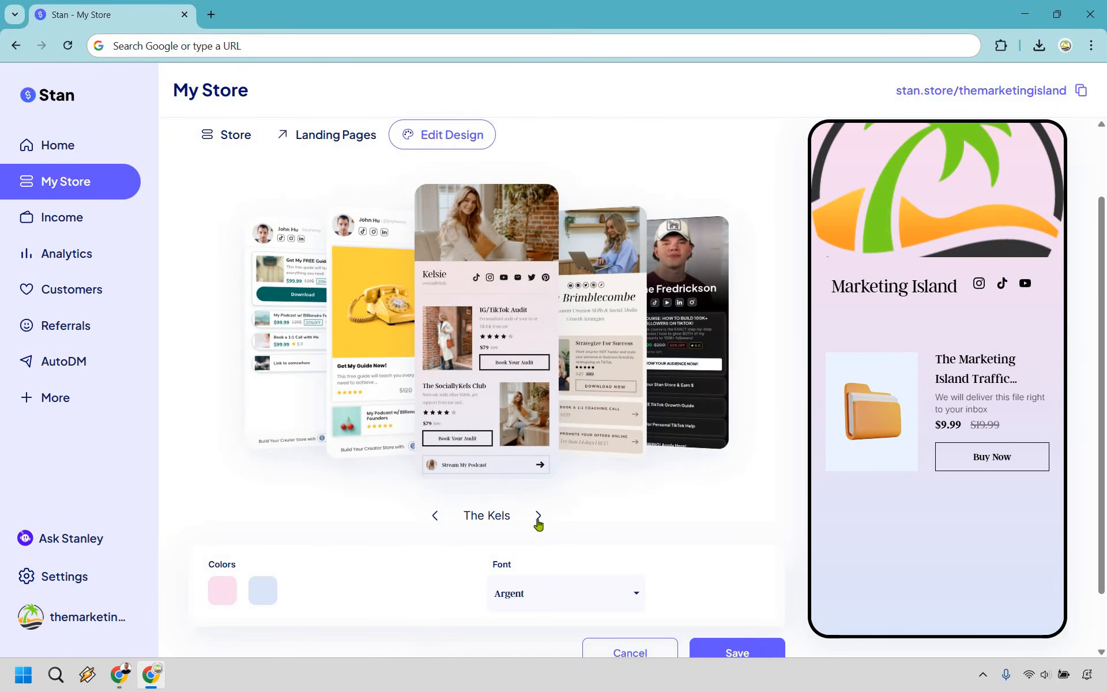
click(538, 516)
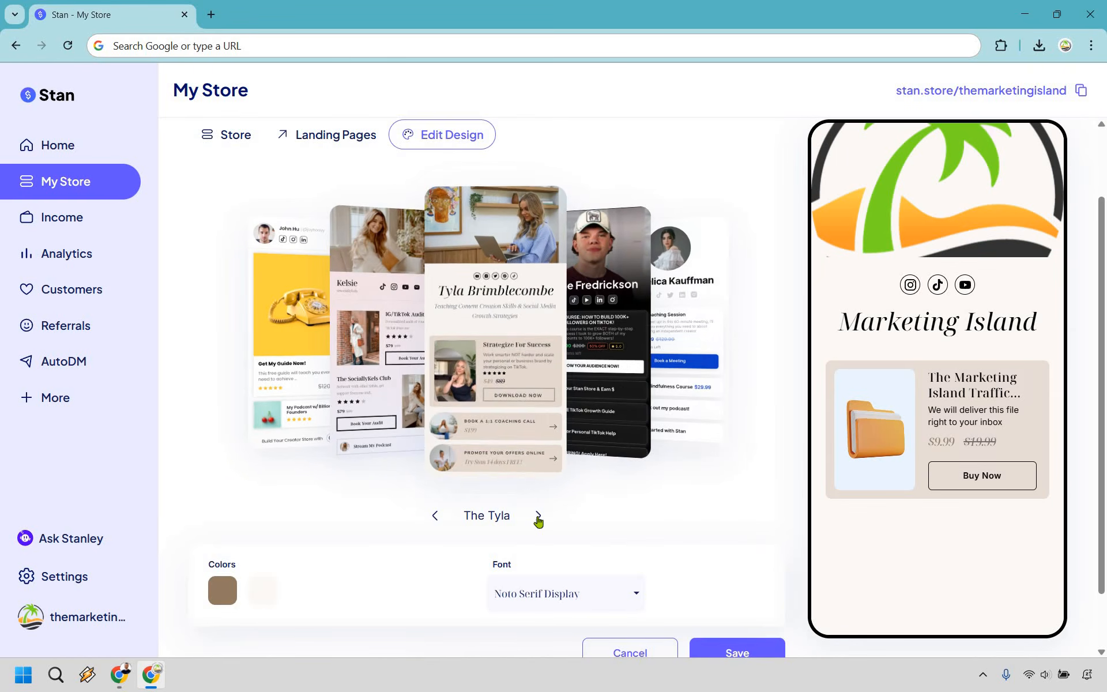
click(538, 516)
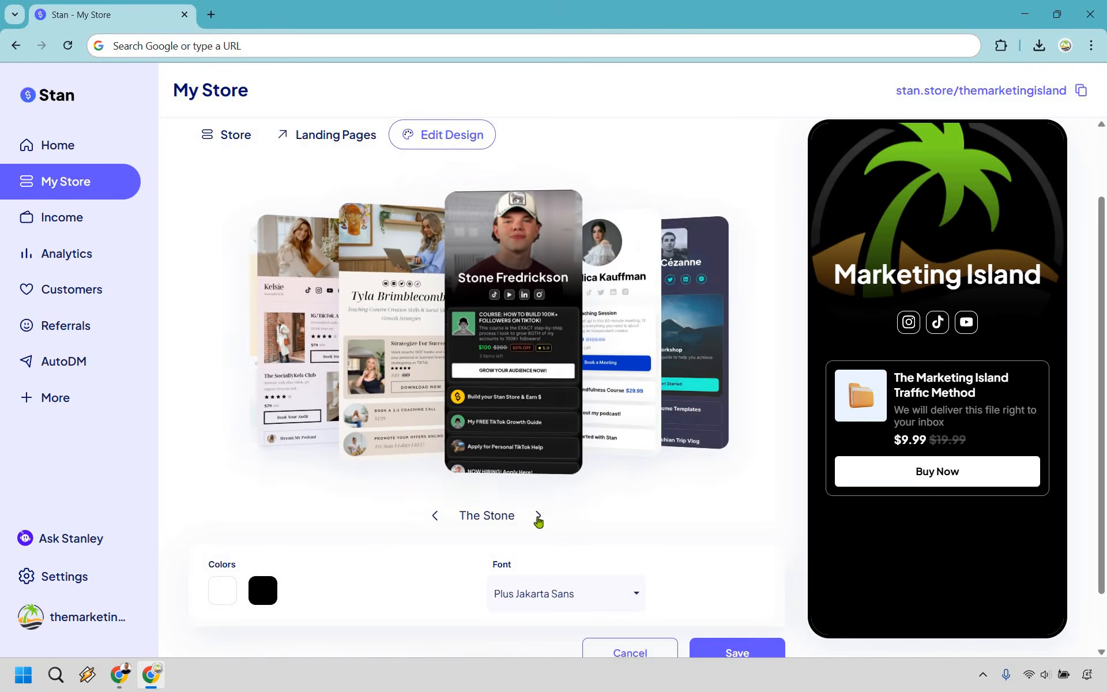
click(538, 516)
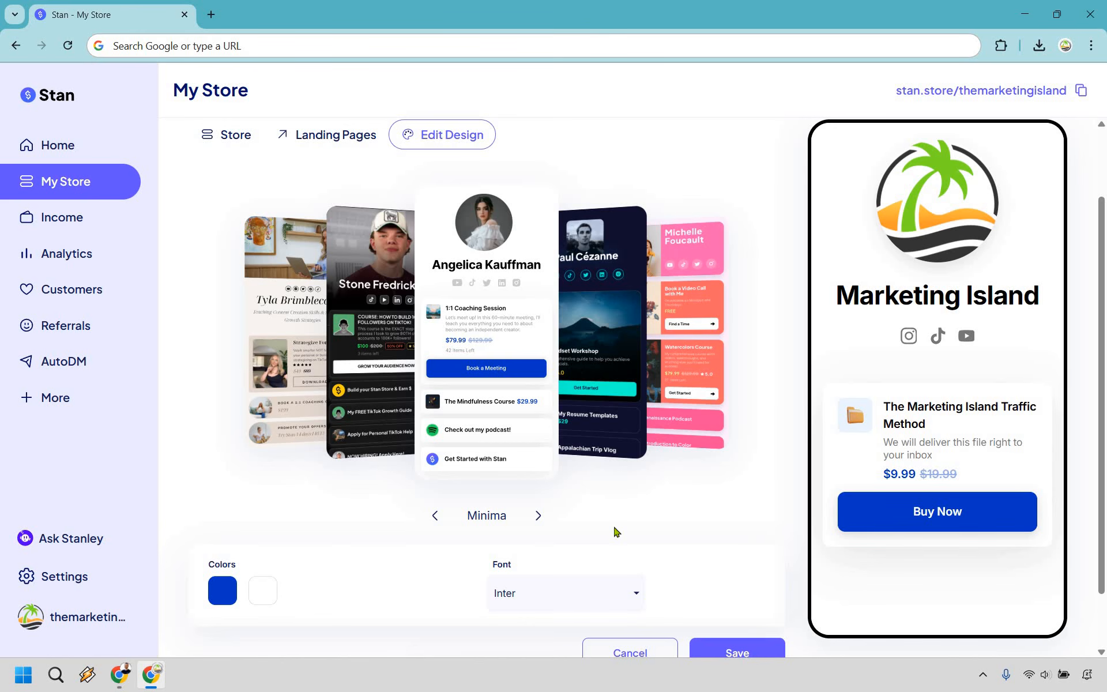
- Switch the Minima main colour to the green preset and save the theme
click(220, 598)
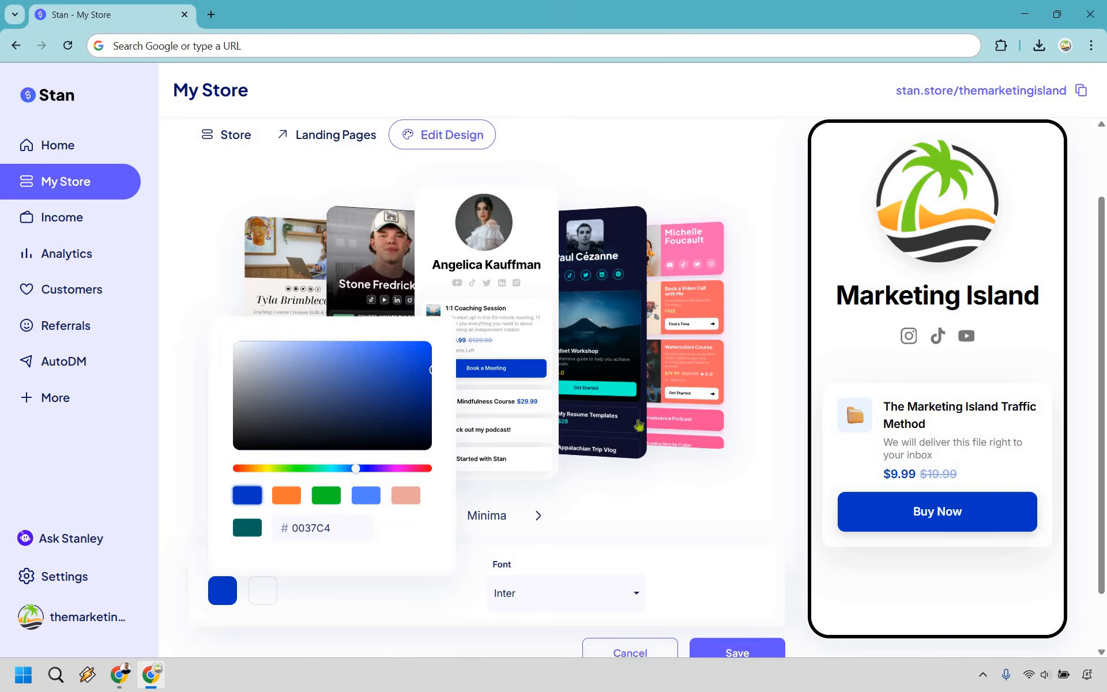
click(698, 520)
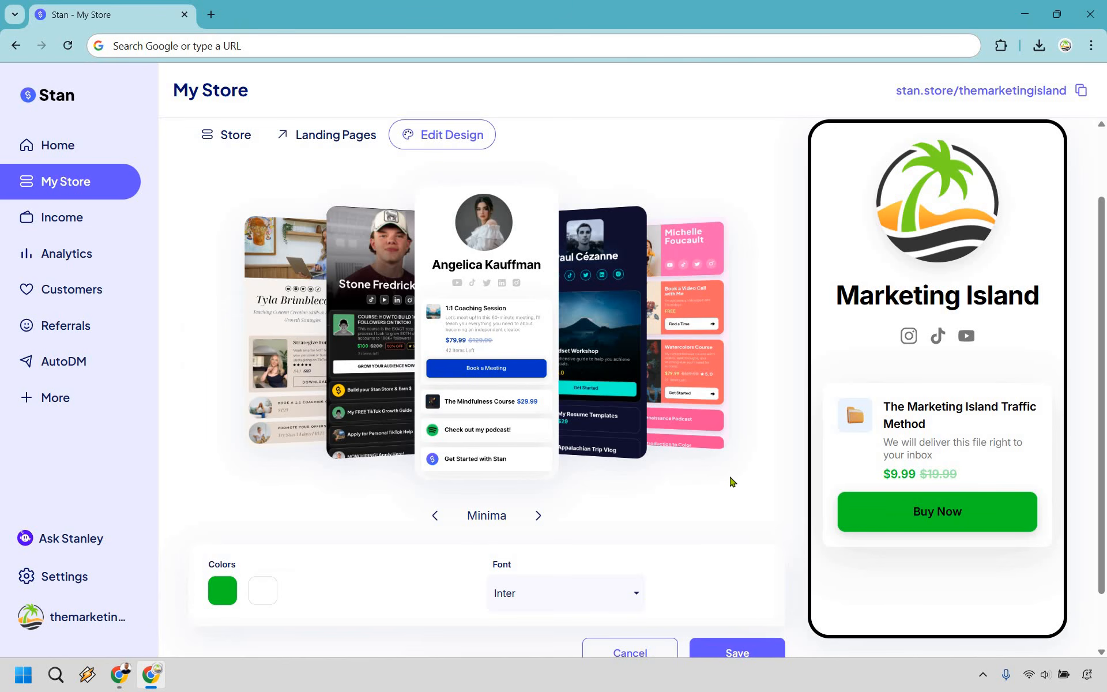
scroll(731, 467, down, 1)
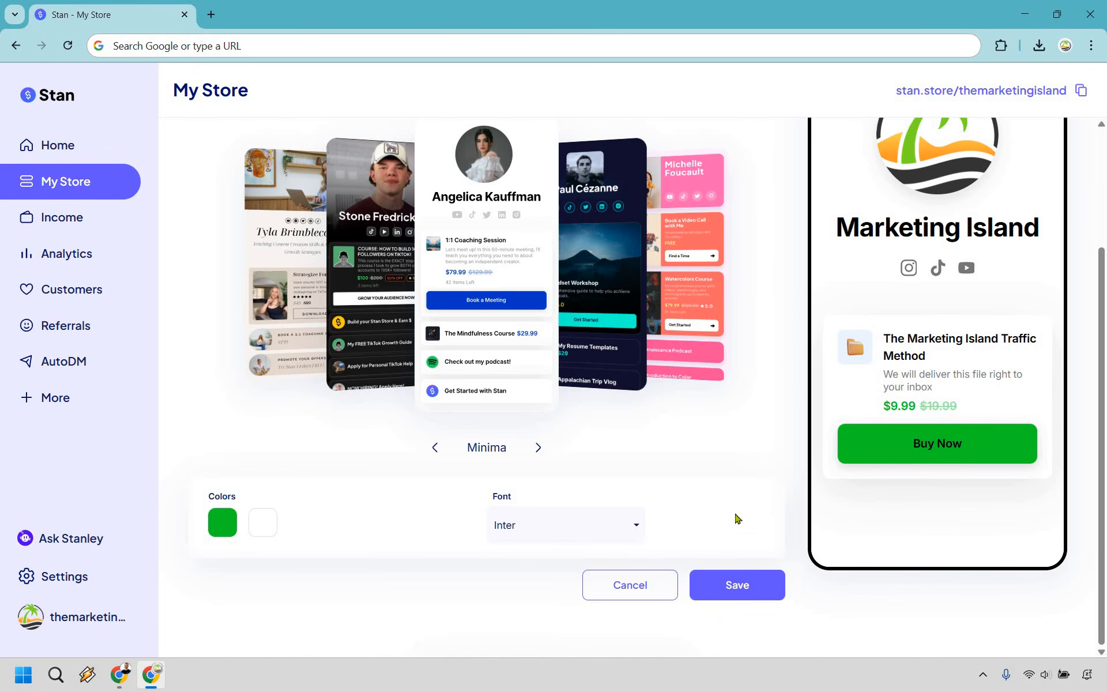
click(730, 583)
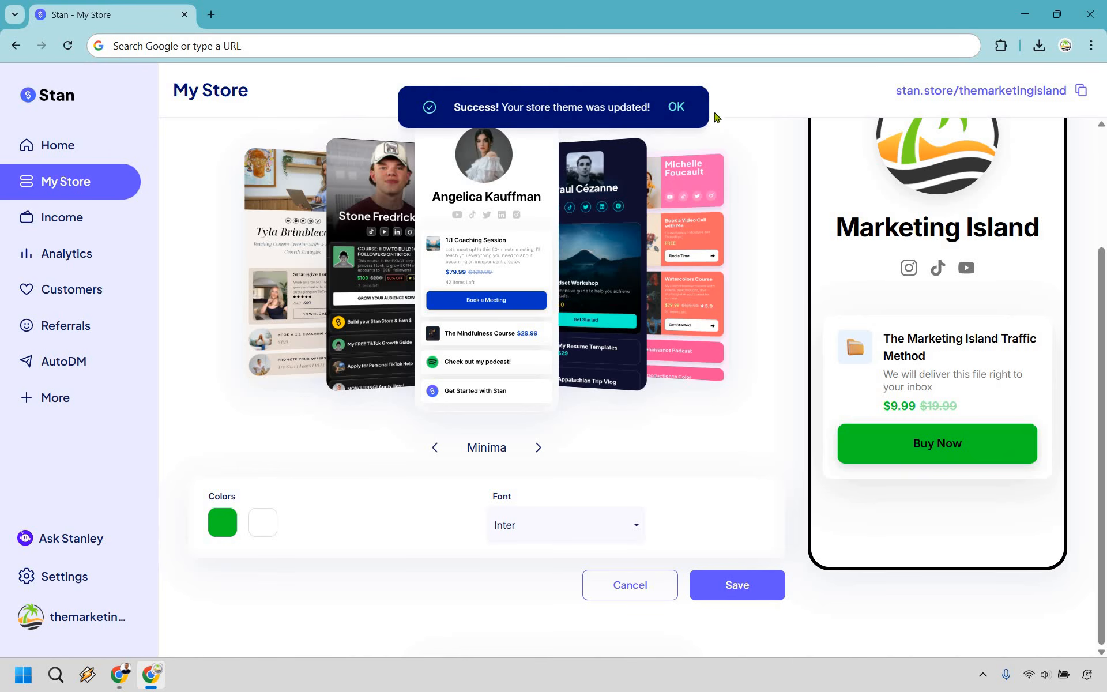
click(677, 107)
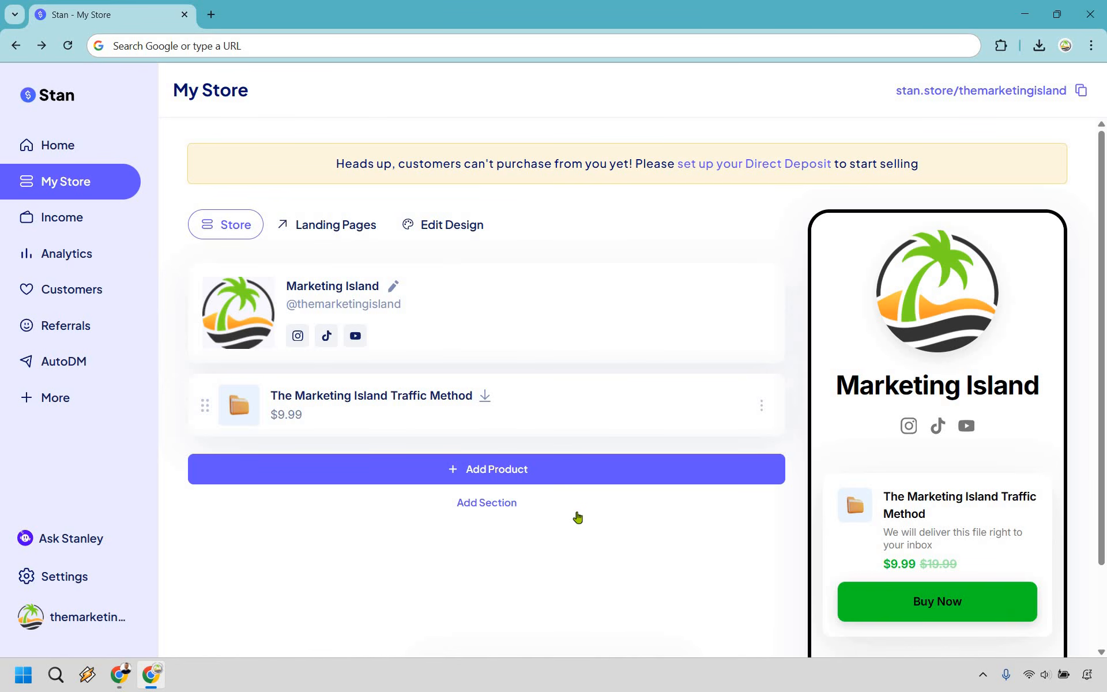
- Start a new product and choose URL as its product type
click(567, 469)
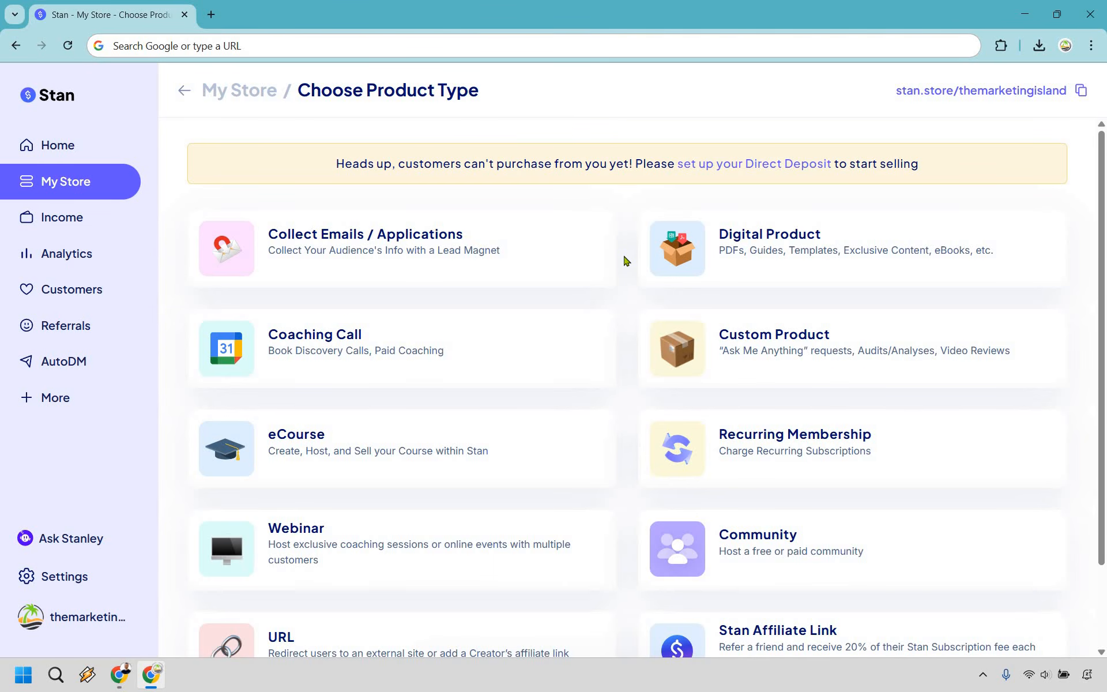
scroll(623, 294, down, 2)
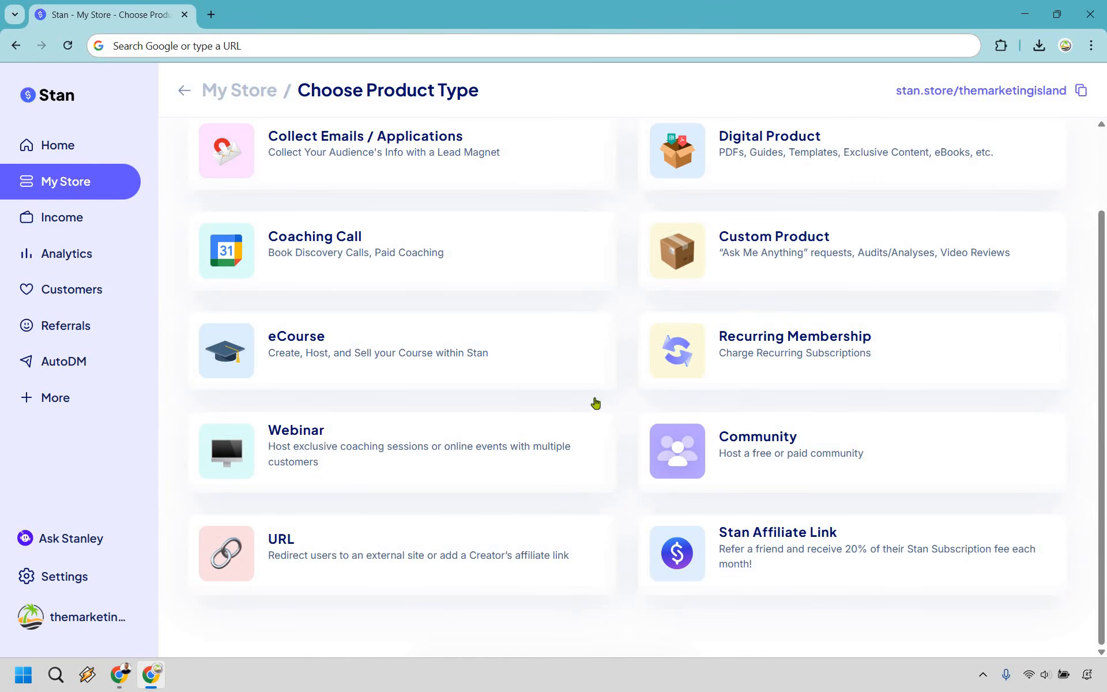
scroll(531, 216, up, 1)
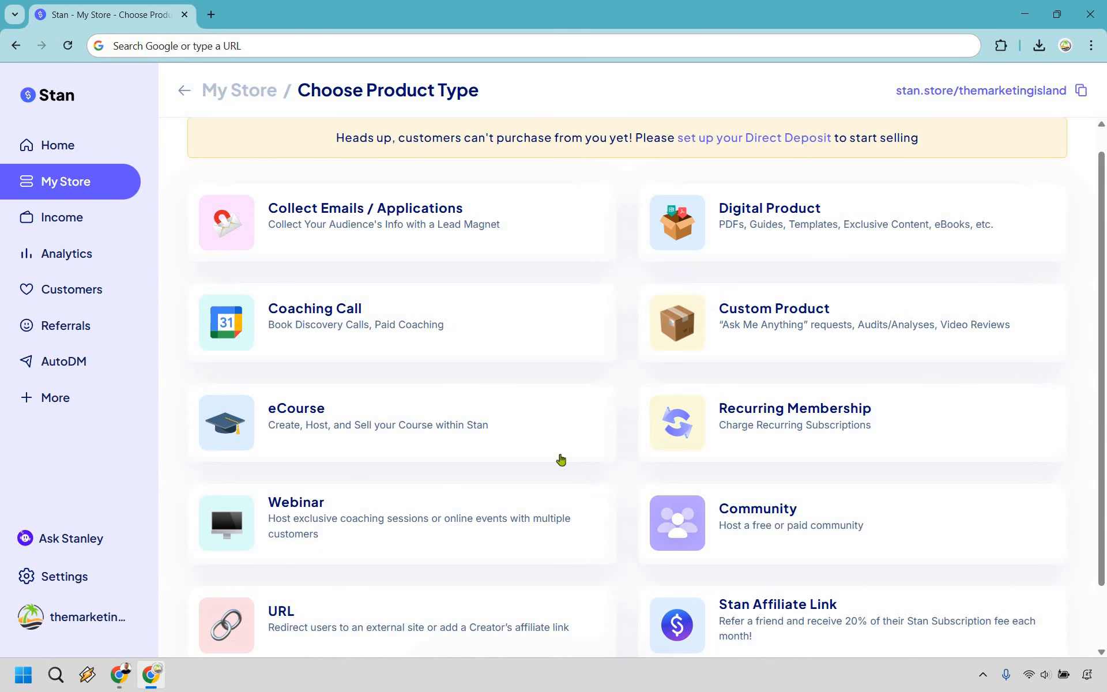
scroll(519, 600, down, 1)
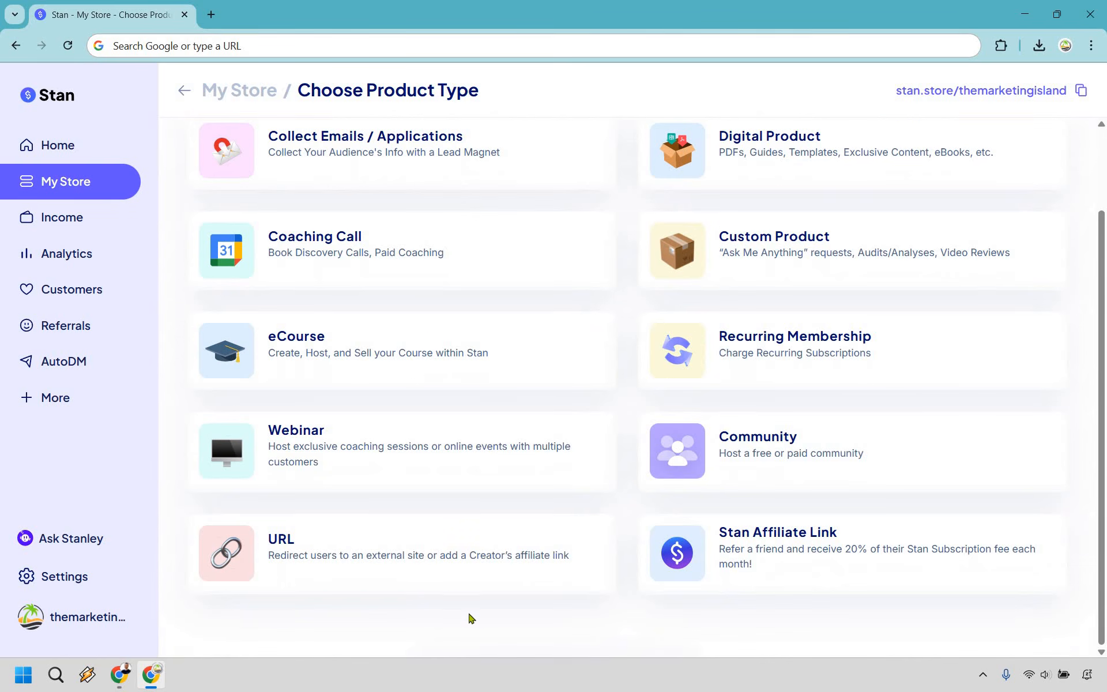
click(400, 558)
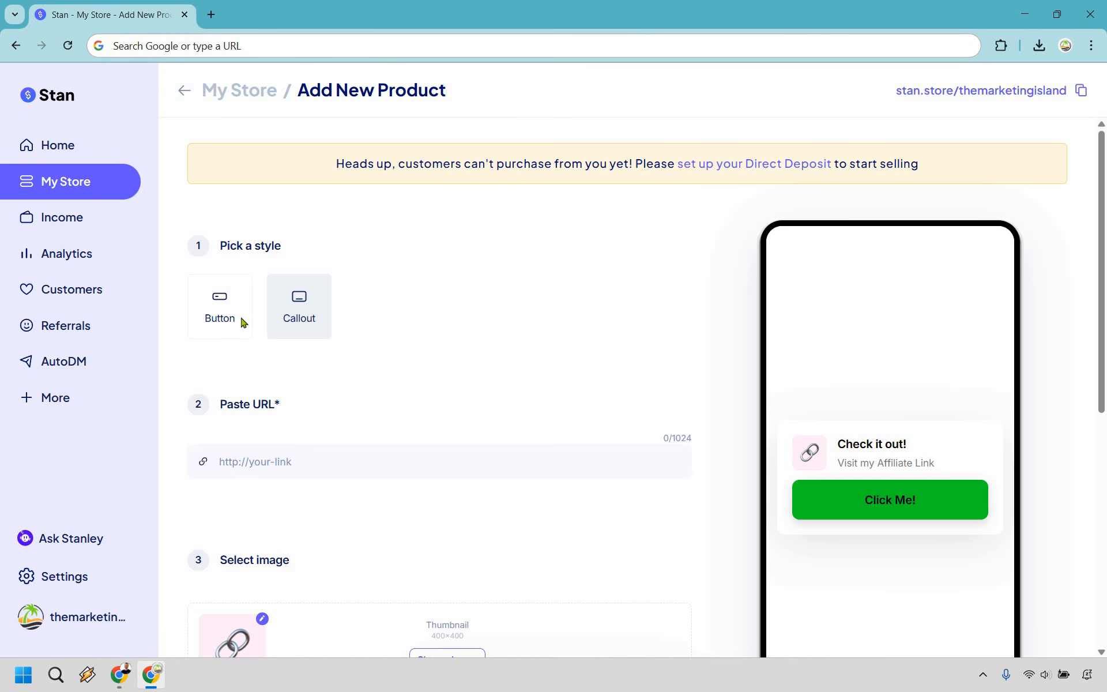
- Use the Callout style and paste the store's join link as the destination URL
click(221, 319)
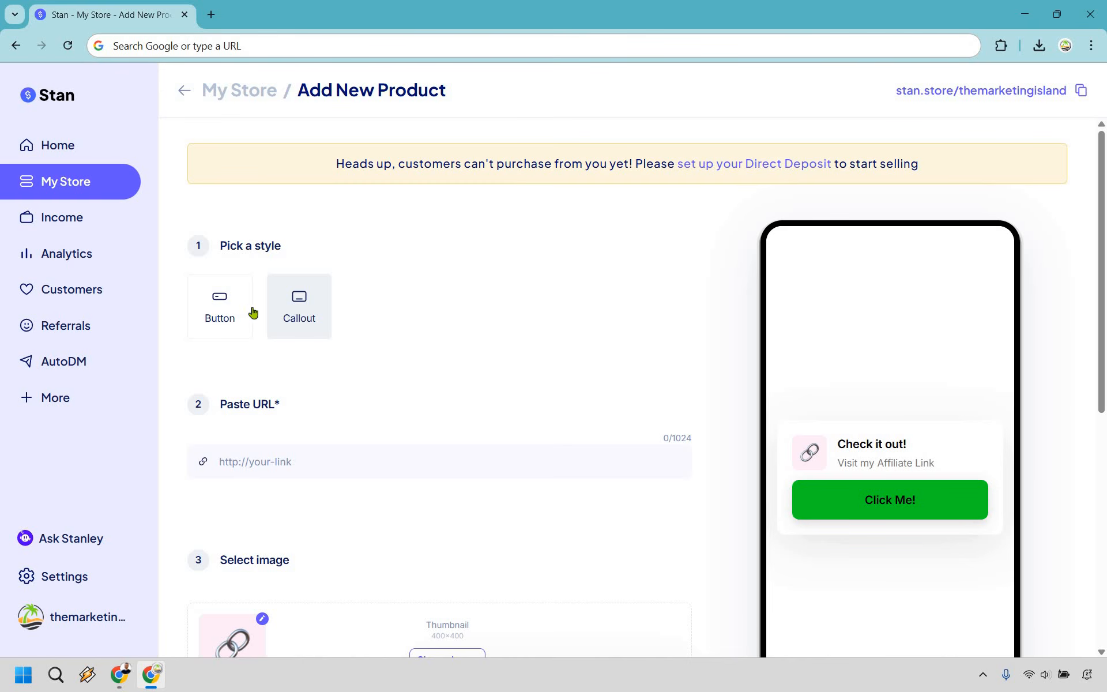
click(299, 311)
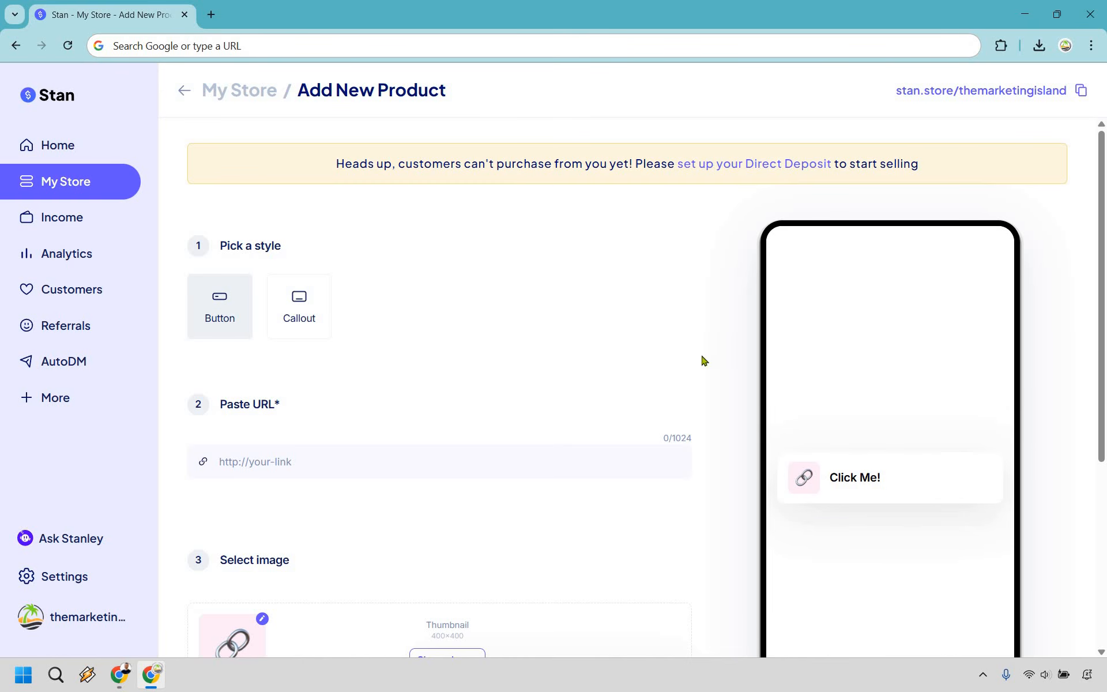
click(324, 454)
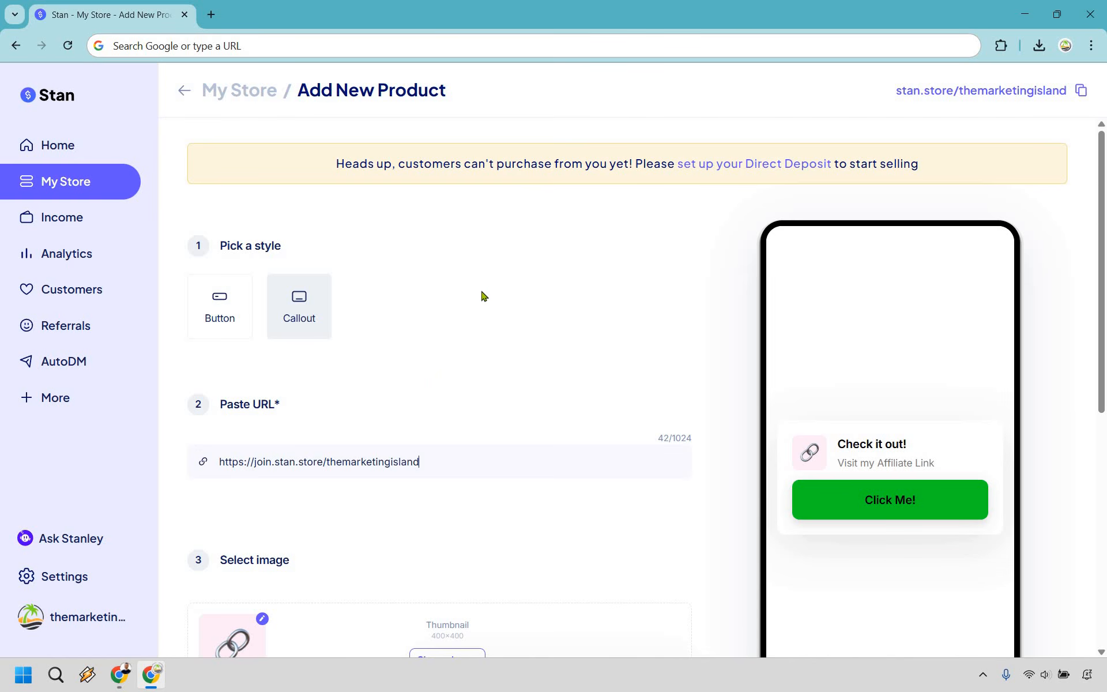
scroll(442, 380, down, 4)
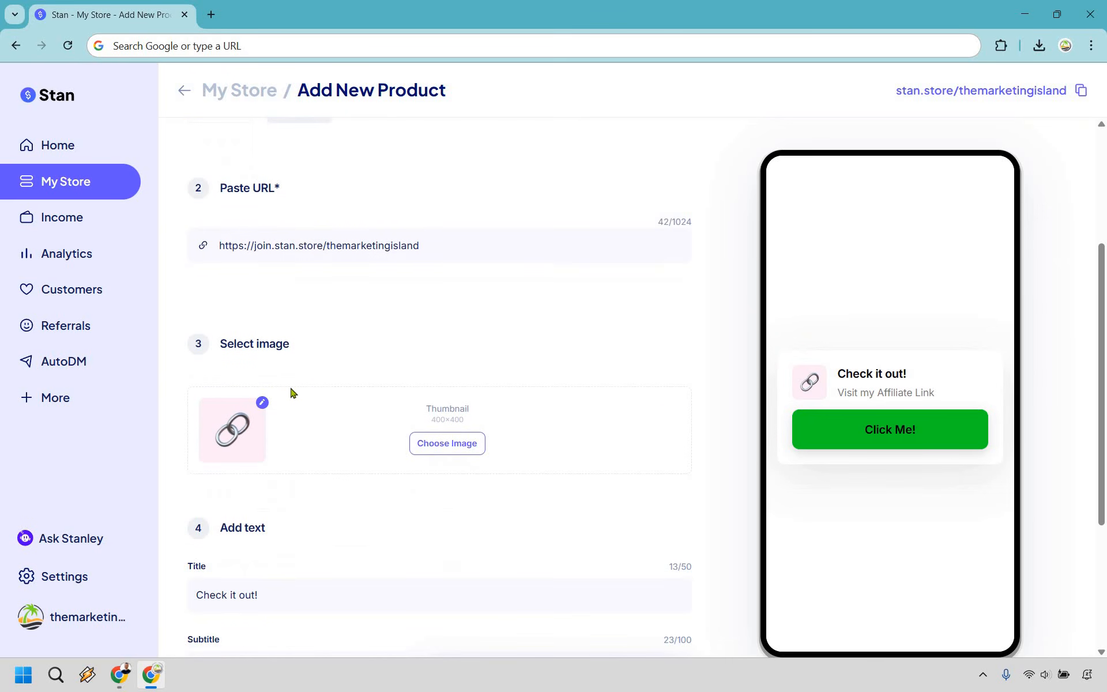
scroll(297, 452, down, 1)
scroll(299, 453, down, 2)
- Title it 'Try Stan Store Today!', subtitle 'Set Up Your Store In Under 20 Minutes!', button 'Tap Me!', then publish
triple_click(299, 452)
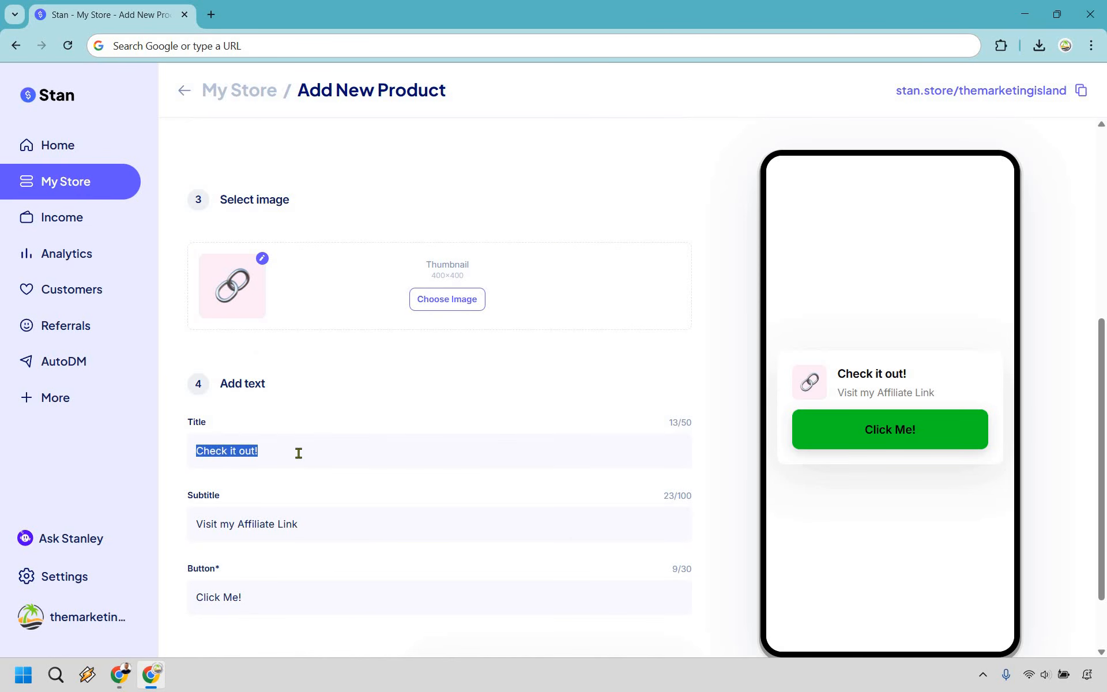
text(Try Stan Stor)
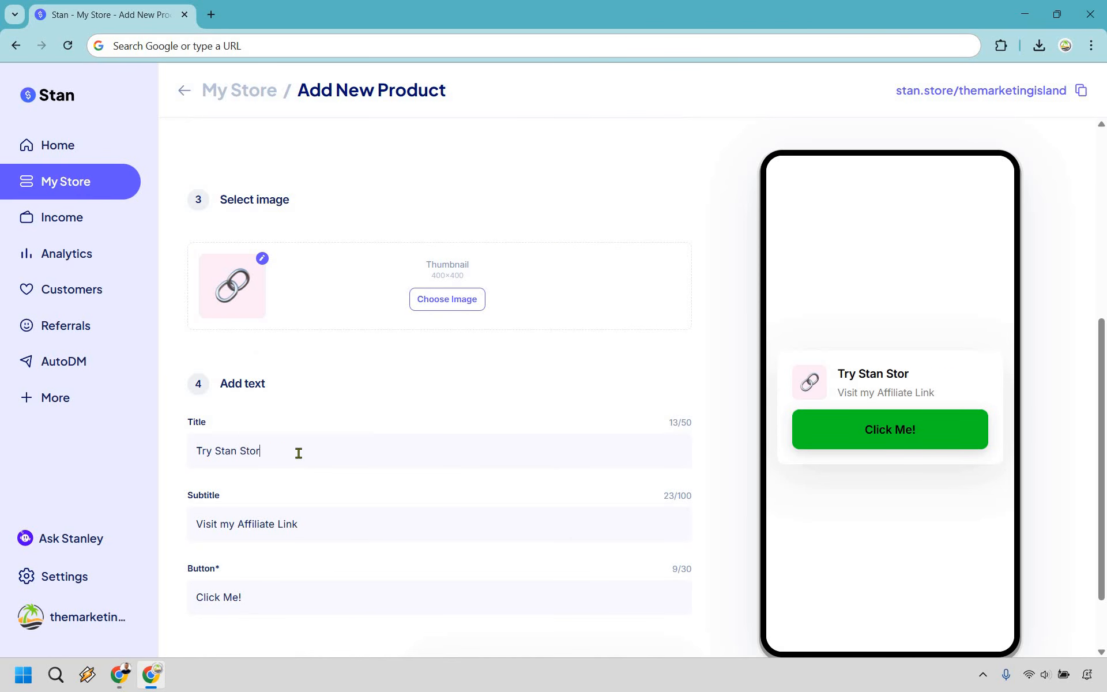
text(e Today!)
triple_click(350, 527)
text(S)
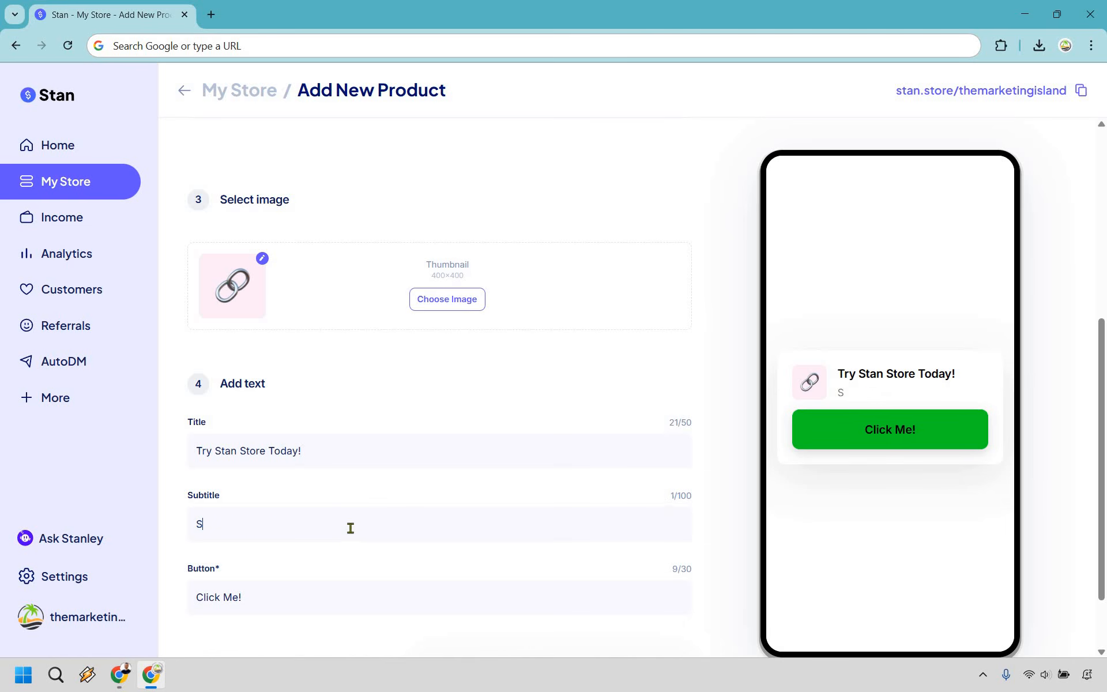
text(et Up Your Store In Unde)
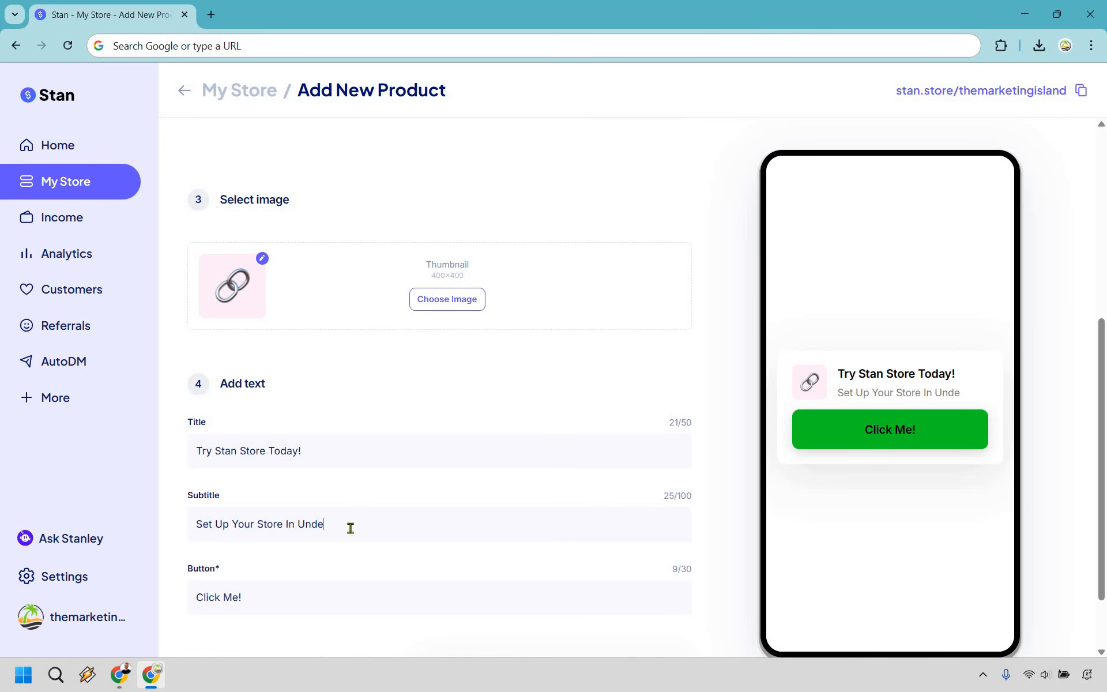
text(r 20 Minutes!)
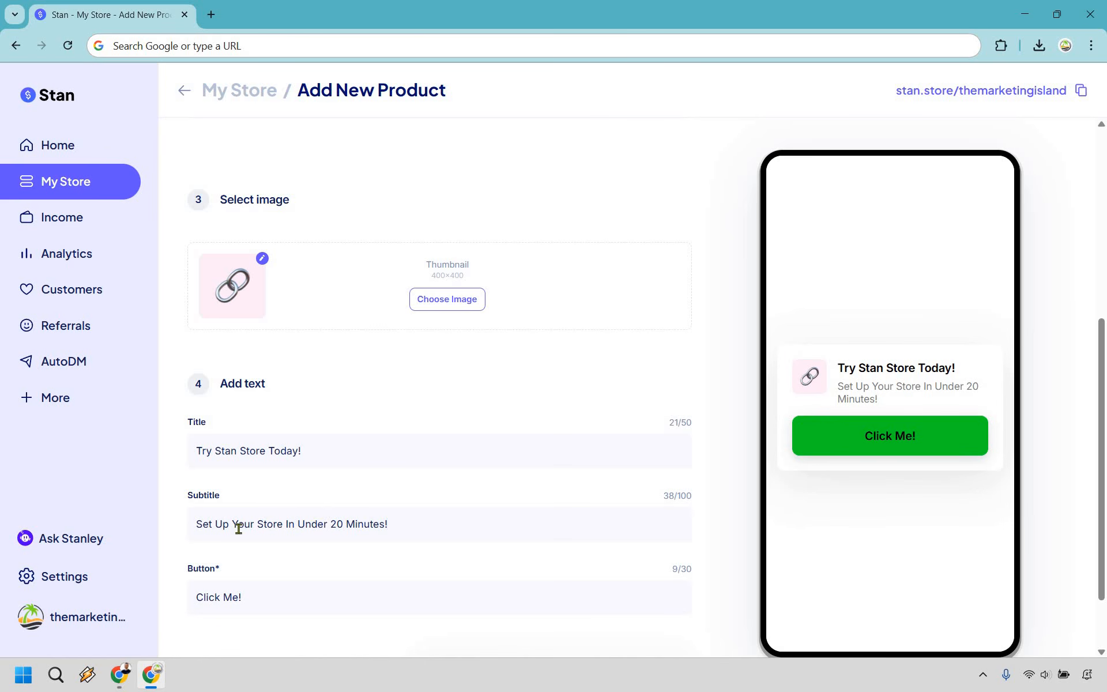
scroll(210, 525, down, 1)
double_click(208, 524)
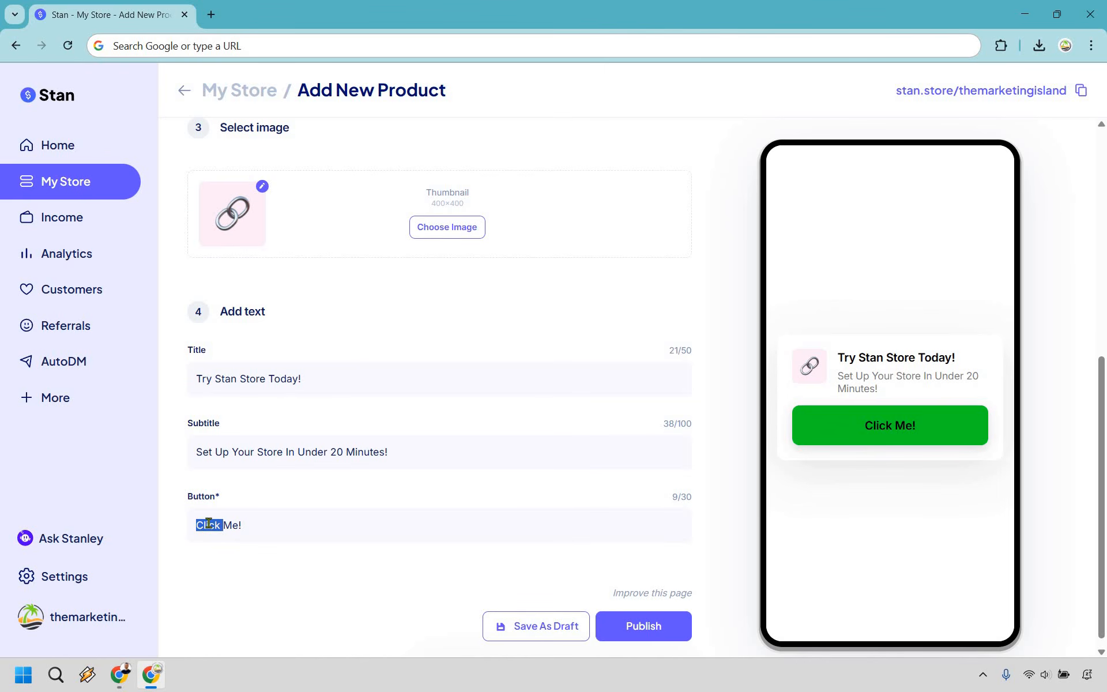
text(Tap)
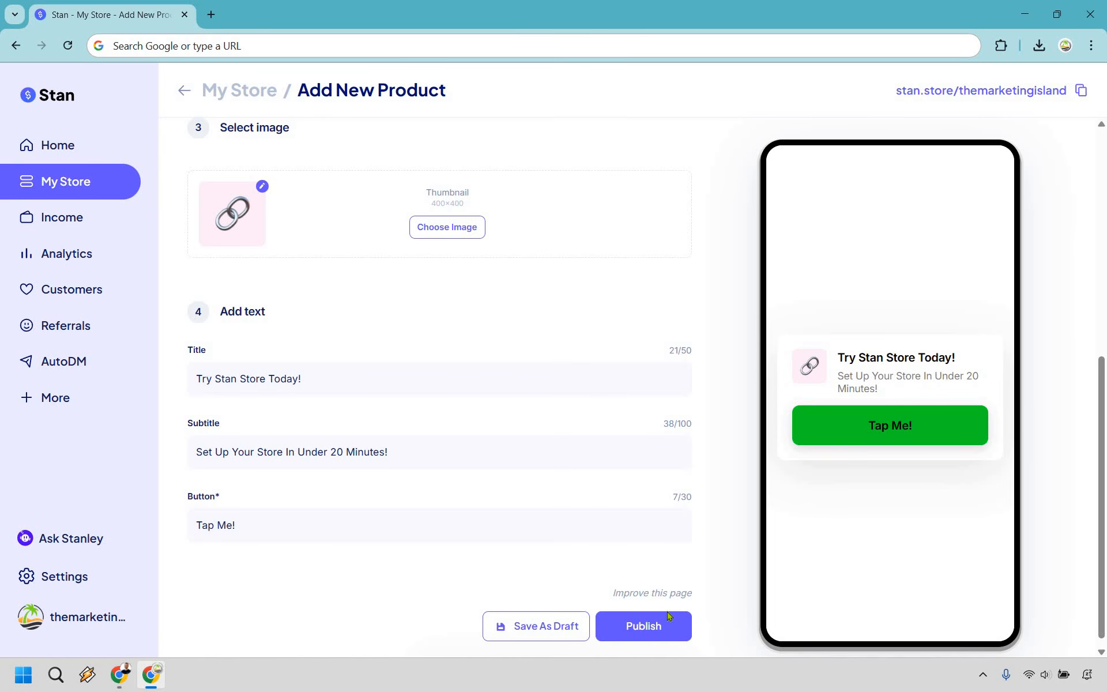
click(666, 632)
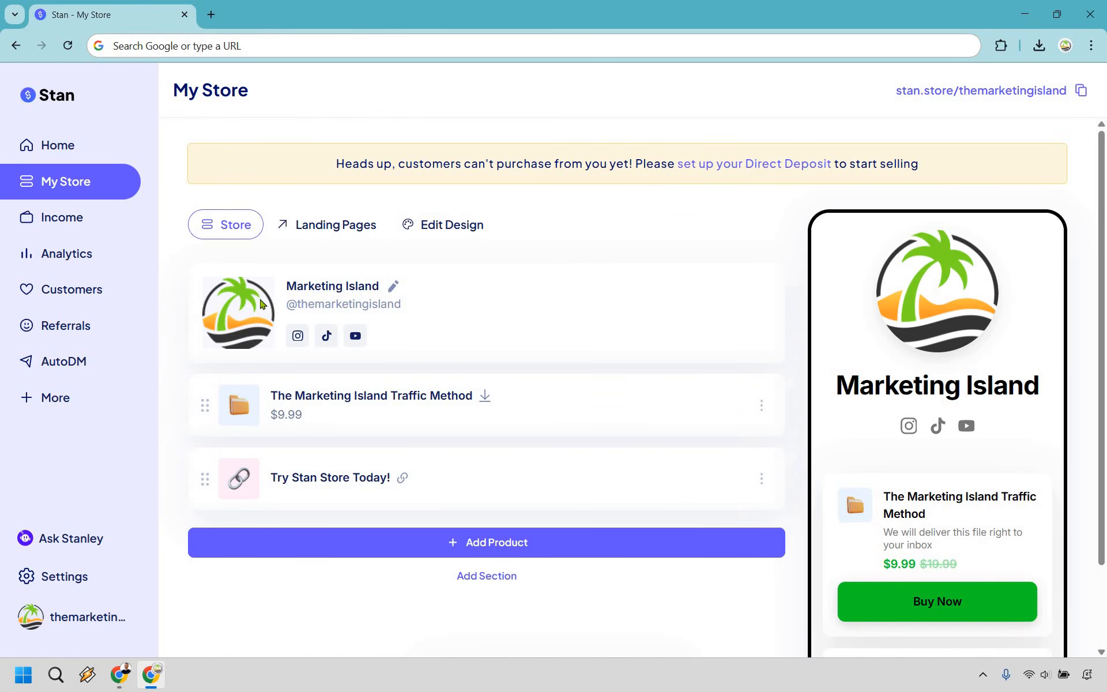
- Reorder the store so the Traffic Method eBook comes first, followed by Try Stan Store Today!
scroll(684, 230, down, 1)
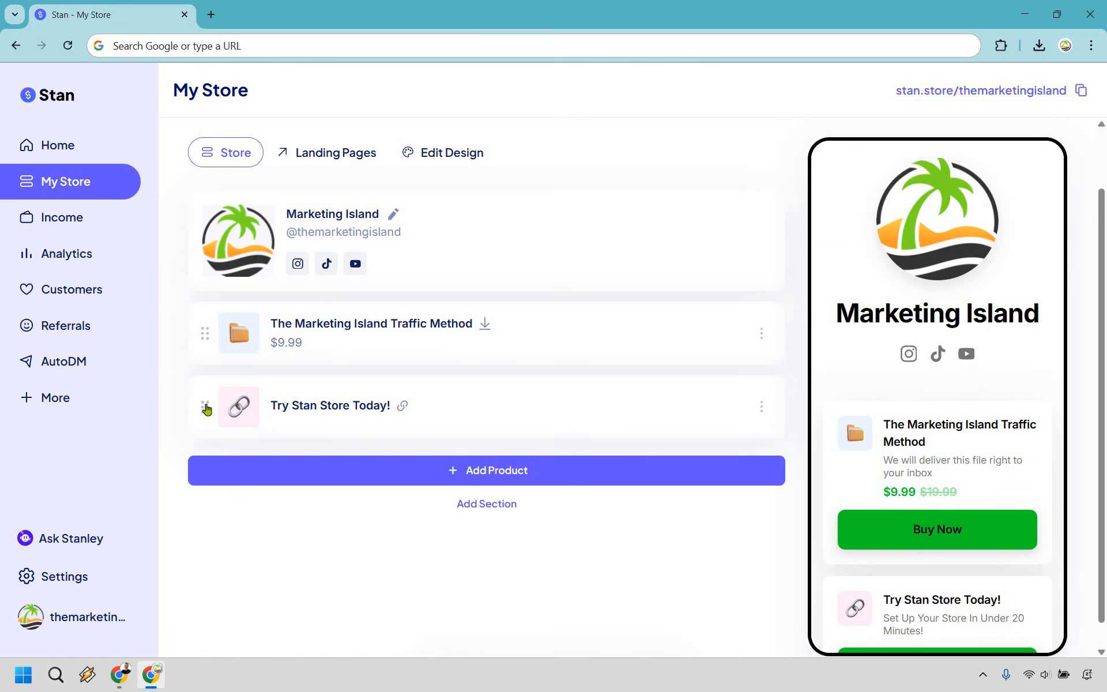
drag(205, 408, 209, 331)
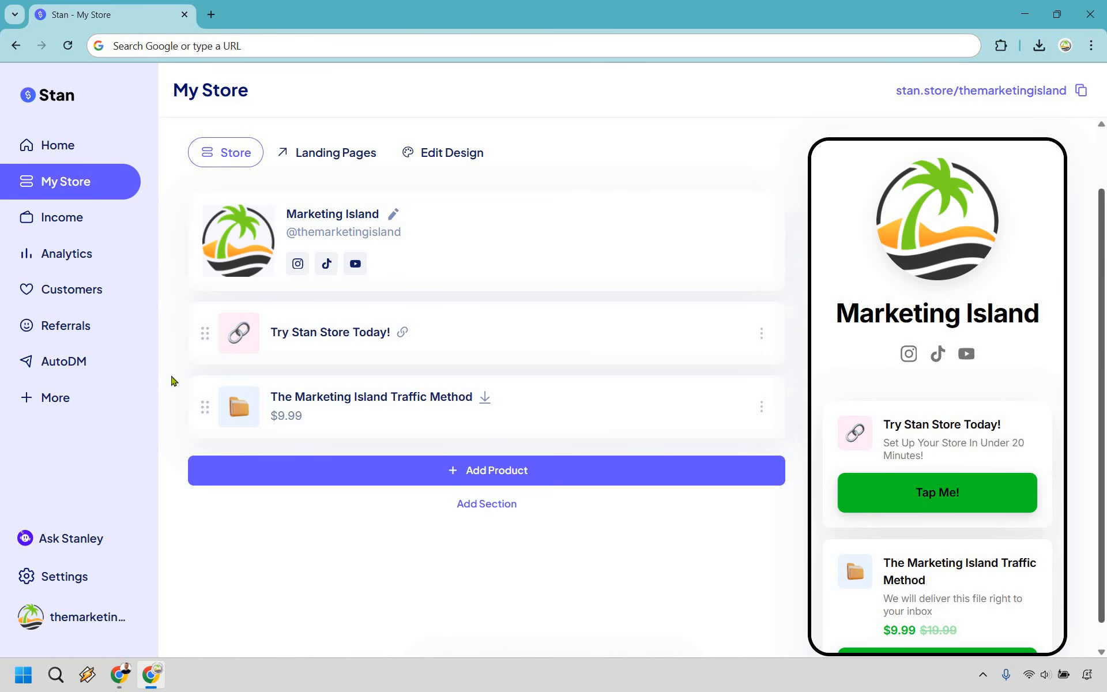
drag(203, 410, 228, 263)
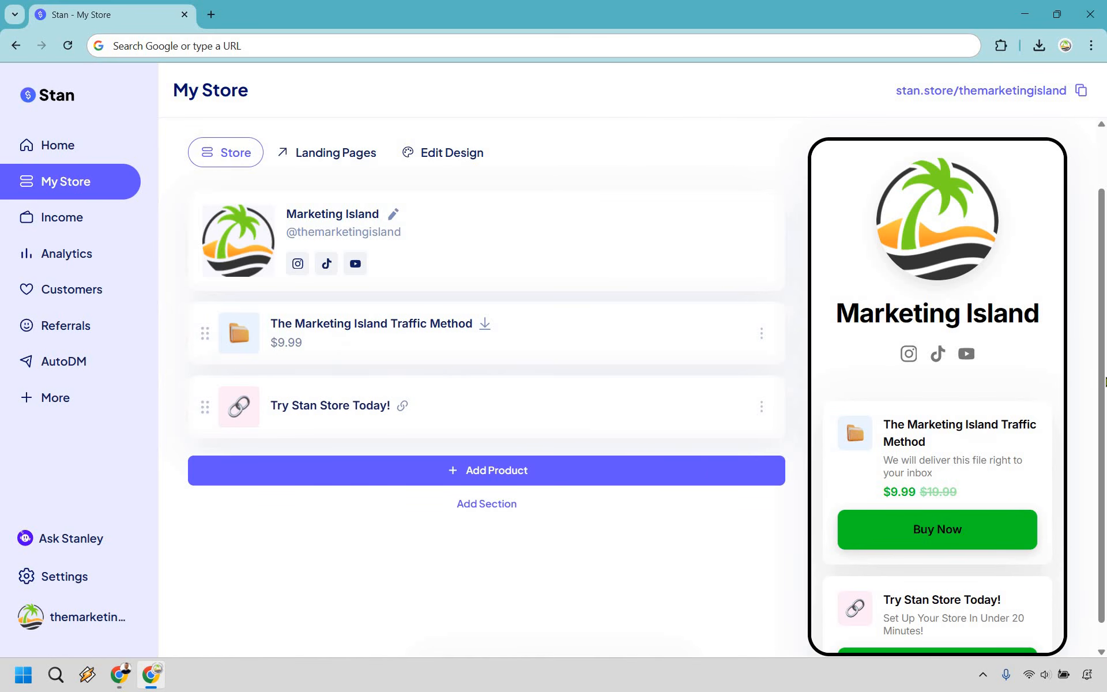